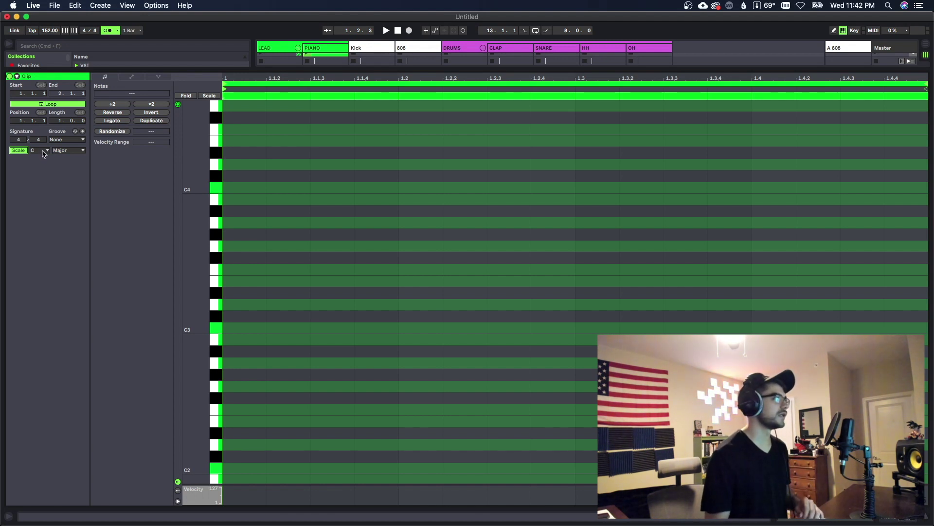
- Set the clip's scale to F Major and stack D3, F3 and A3 as the first chord in bar 1
{"action": "left_click", "coordinate": [46, 151]}
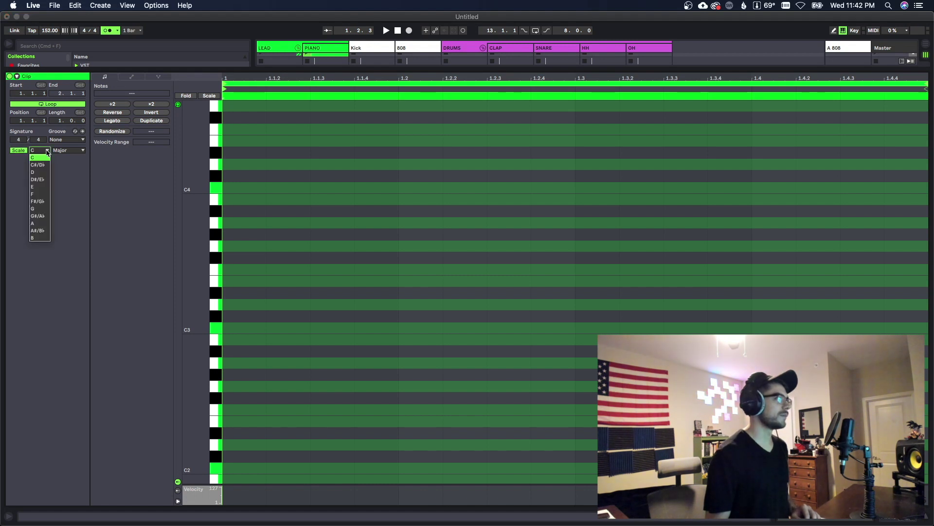
{"action": "left_click", "coordinate": [40, 193]}
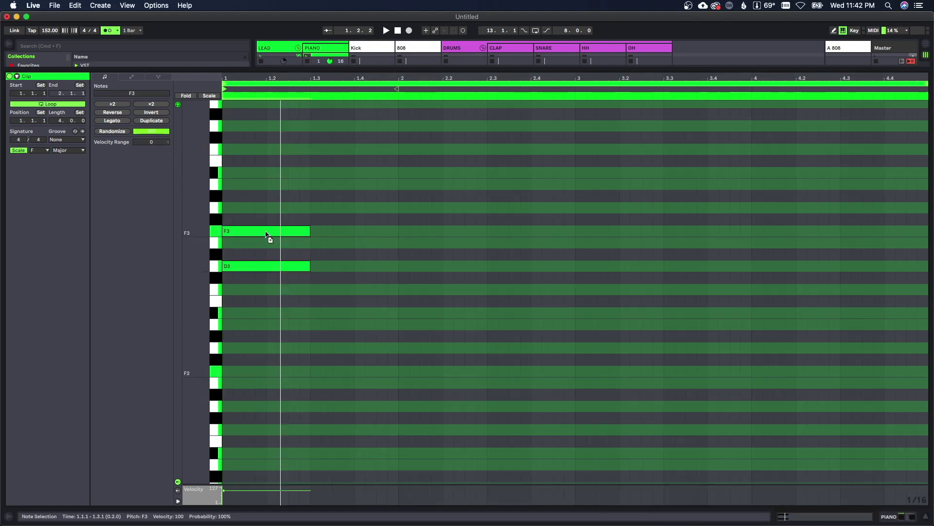
{"action": "left_click_drag", "start_coordinate": [268, 227], "coordinate": [265, 186]}
{"action": "key", "text": "space"}
{"action": "key", "text": "space"}
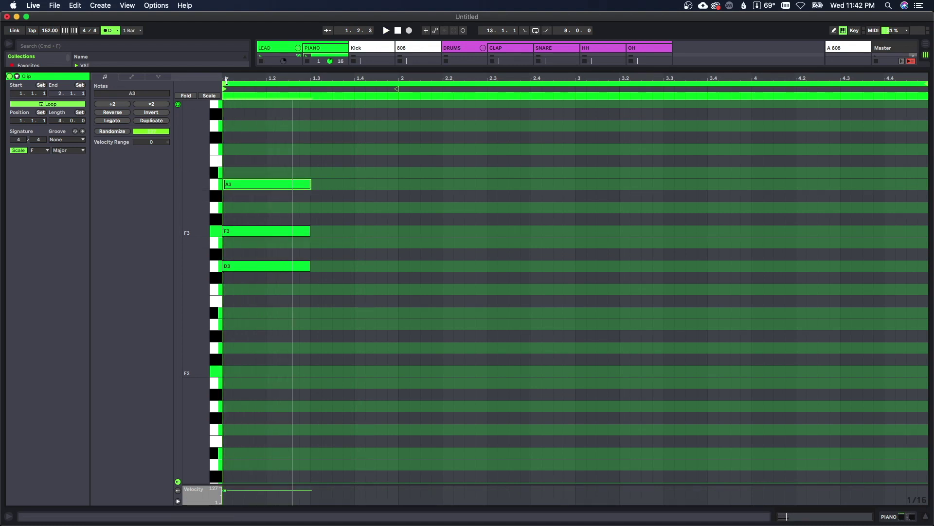
{"action": "key", "text": "space"}
{"action": "key", "text": "space"}
- Stack C3, E3 and G3 as the second chord, starting at bar 2
{"action": "left_click_drag", "start_coordinate": [239, 79], "coordinate": [238, 100]}
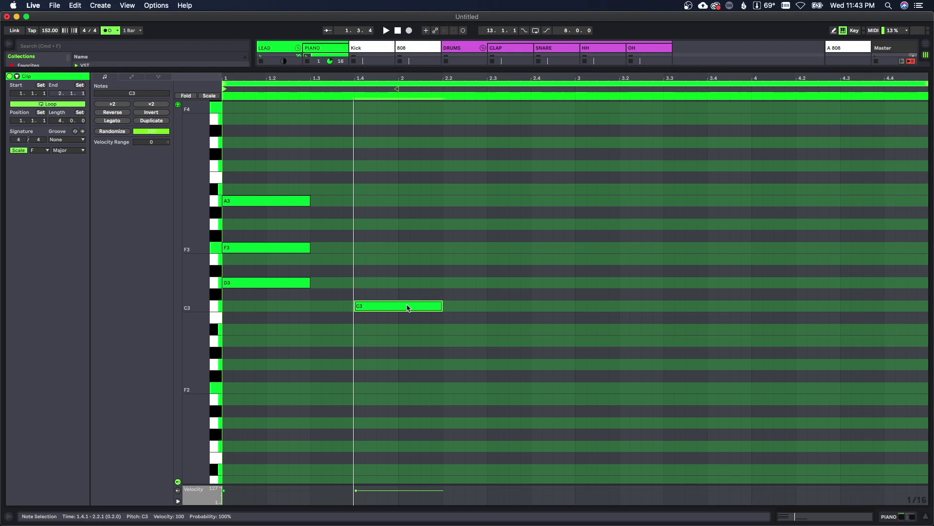
{"action": "left_click_drag", "start_coordinate": [405, 306], "coordinate": [399, 225]}
{"action": "key", "text": "space"}
{"action": "key", "text": "space"}
{"action": "key", "text": "space"}
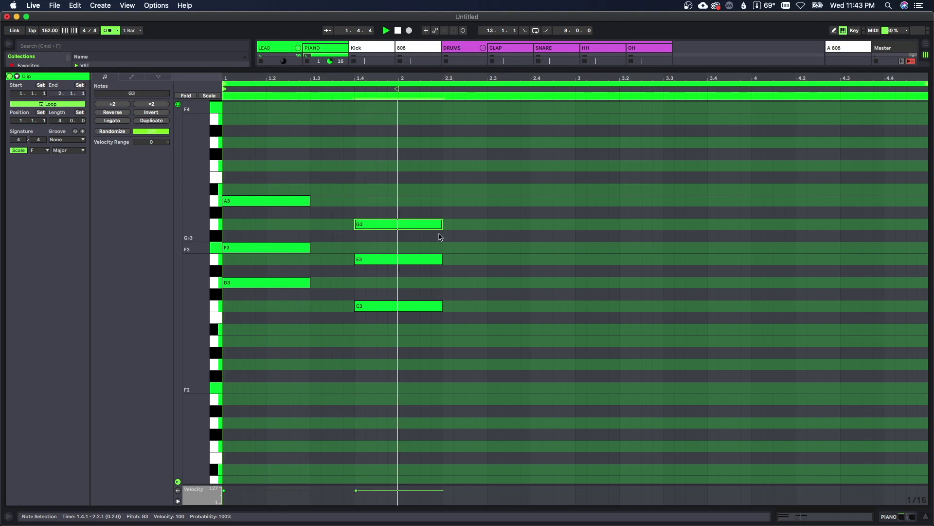
{"action": "key", "text": "space"}
{"action": "key", "text": "space"}
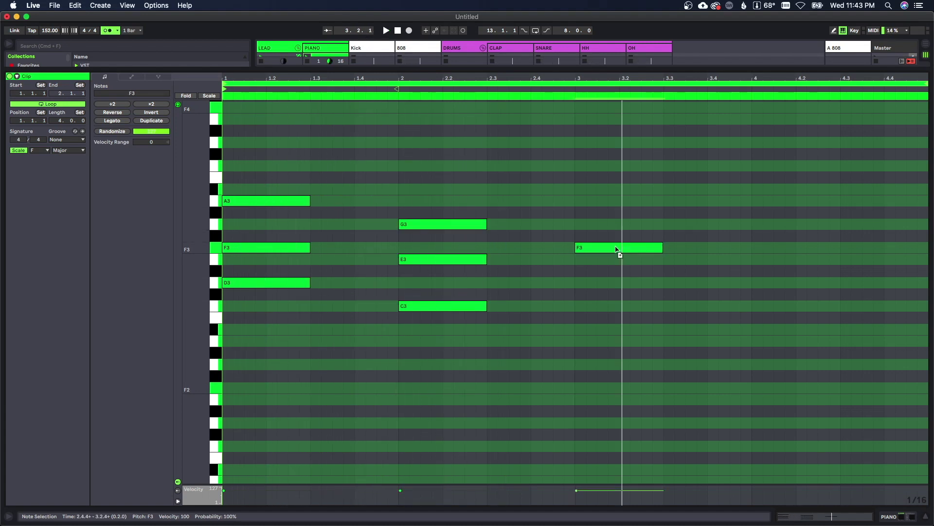
- Stack F3, A3 and C4 as the chord in bar 3 and place the same chord at the start of bar 4
{"action": "left_click_drag", "start_coordinate": [617, 249], "coordinate": [609, 163]}
{"action": "key", "text": "cmd+d"}
{"action": "key", "text": "space"}
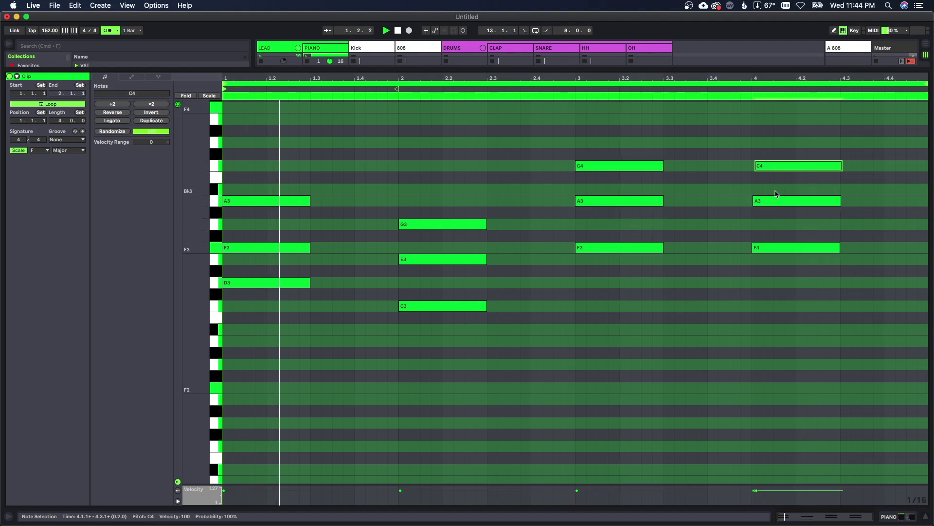
{"action": "left_click", "coordinate": [768, 167]}
{"action": "left_click", "coordinate": [772, 202]}
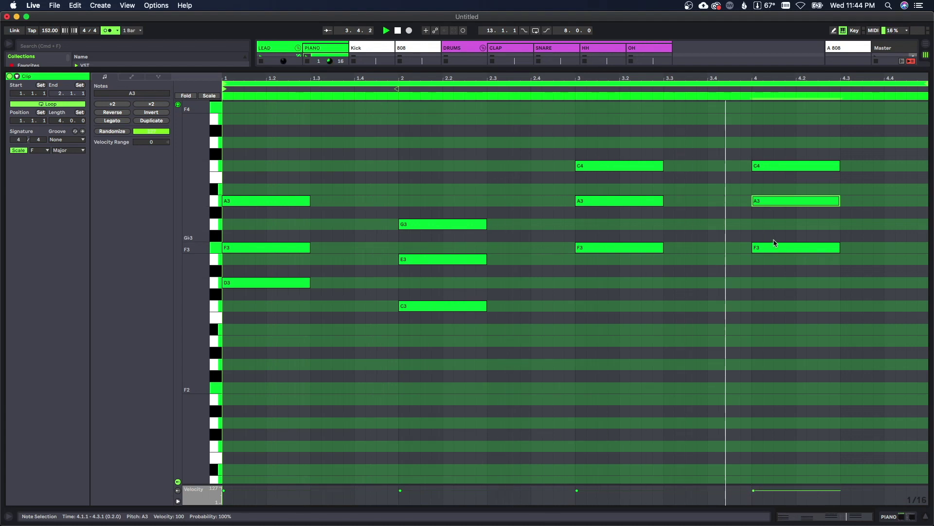
- Lengthen all the notes so every chord fills its whole bar, and play the progression
{"action": "key", "text": "cmd+a"}
{"action": "scroll", "coordinate": [839, 272], "scroll_direction": "up", "scroll_amount": 1}
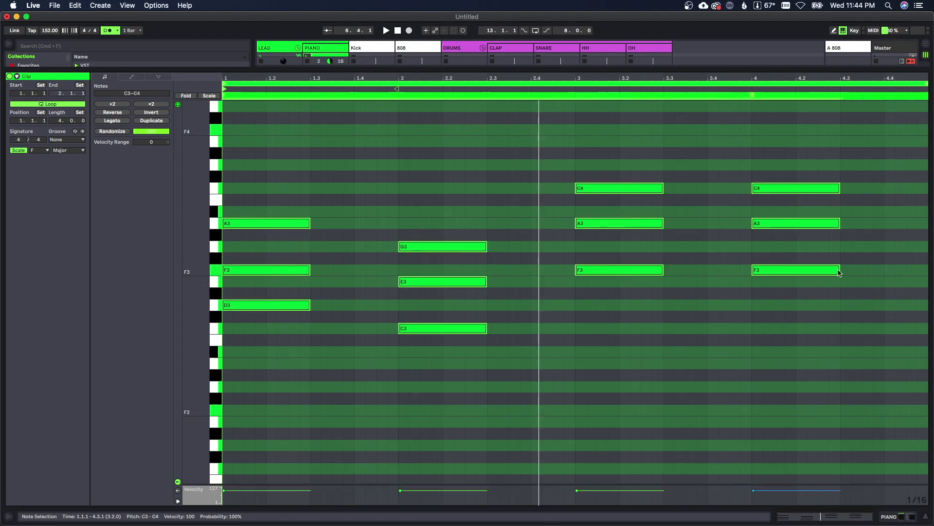
{"action": "left_click_drag", "start_coordinate": [839, 270], "coordinate": [928, 271]}
{"action": "left_click", "coordinate": [862, 311]}
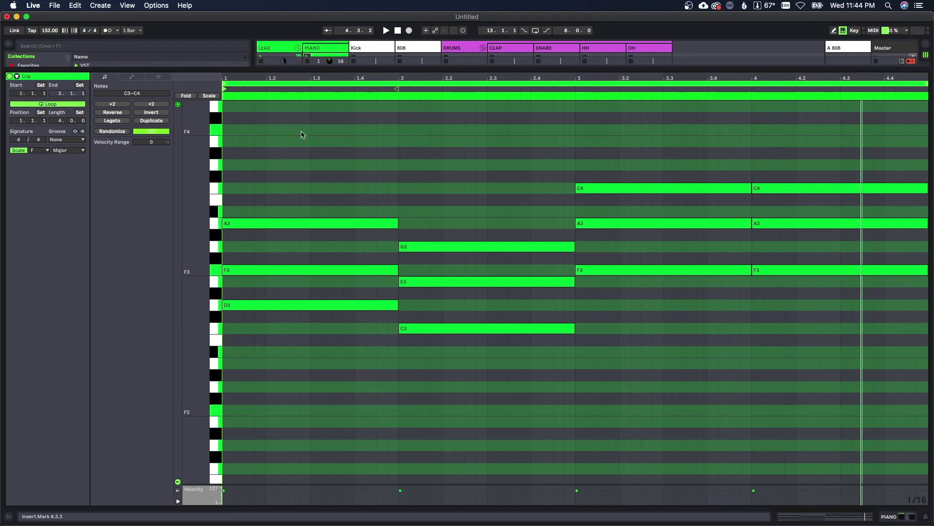
{"action": "key", "text": "space"}
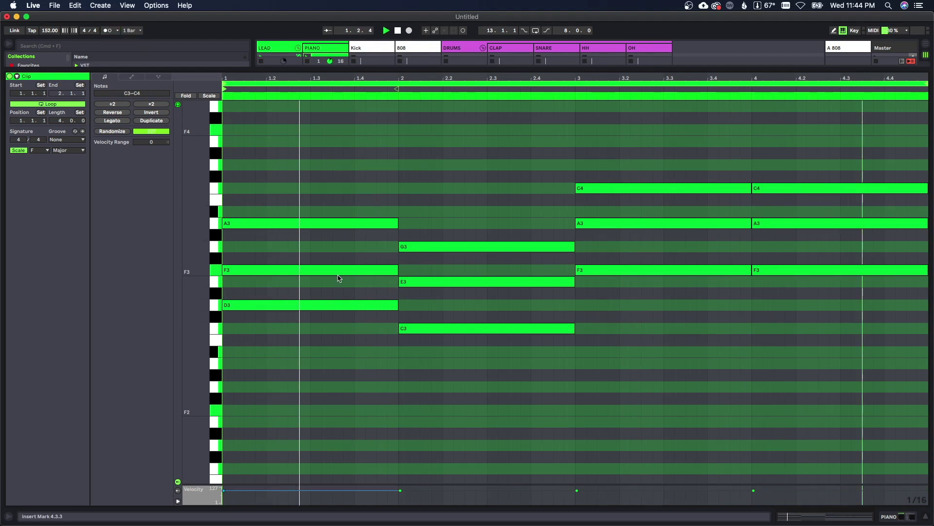
- Copy F3 of bar 1, E3 of bar 2 and the A3 notes of bars 3 and 4 up one octave, and play the result
{"action": "left_click", "coordinate": [339, 271]}
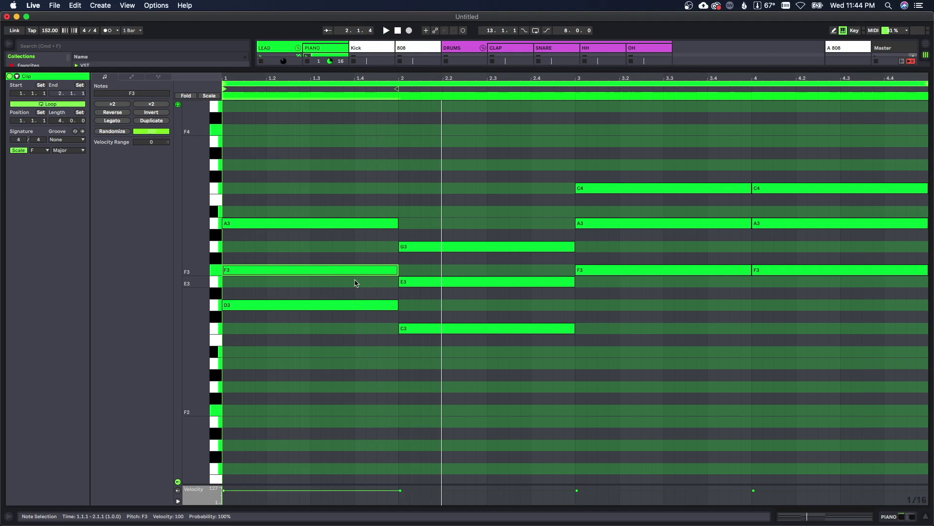
{"action": "left_click", "coordinate": [445, 281], "text": "shift"}
{"action": "left_click_drag", "start_coordinate": [632, 214], "coordinate": [839, 279]}
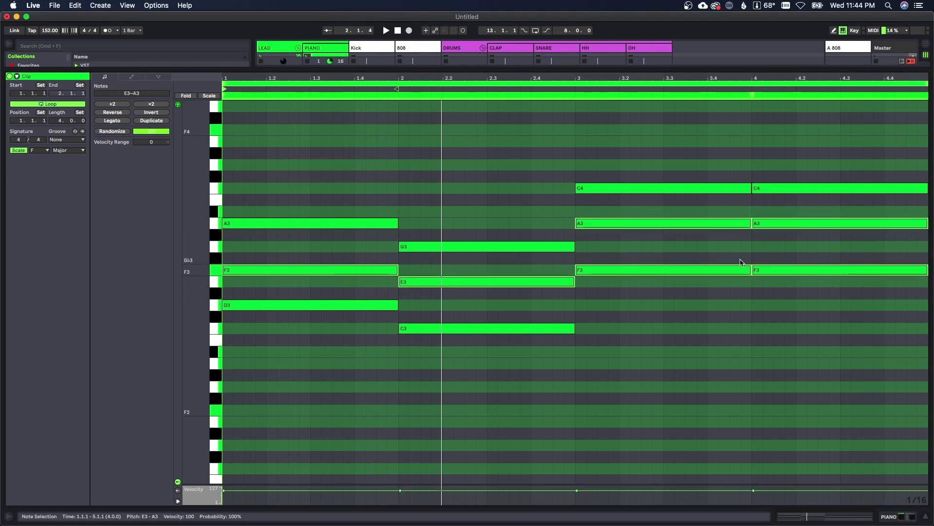
{"action": "scroll", "coordinate": [481, 240], "scroll_direction": "up", "scroll_amount": 5}
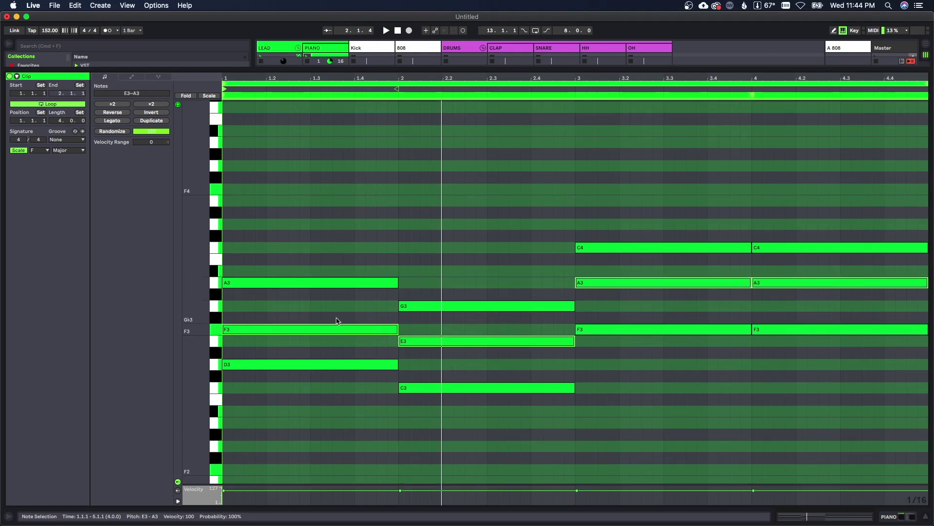
{"action": "left_click_drag", "start_coordinate": [273, 336], "coordinate": [266, 196]}
{"action": "key", "text": "space"}
{"action": "scroll", "coordinate": [404, 260], "scroll_direction": "down", "scroll_amount": 4}
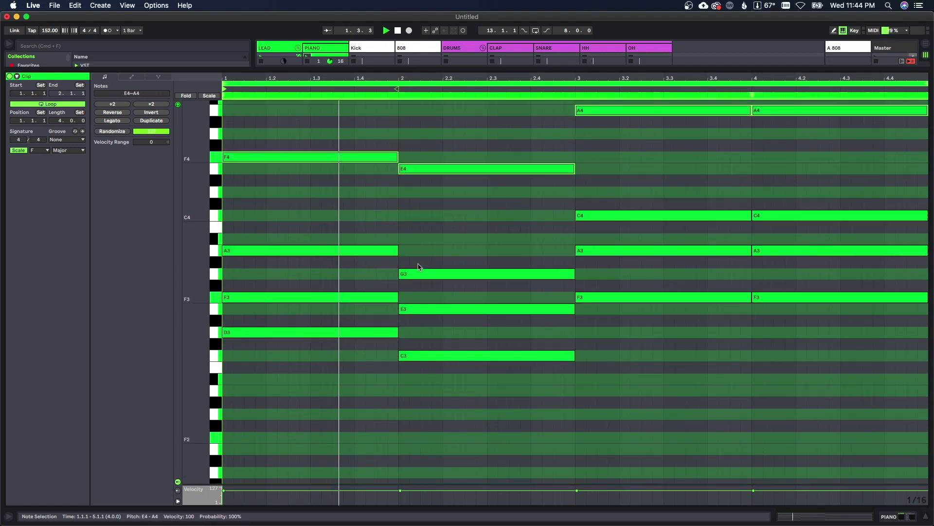
- Delete the A4 note in bar 3
{"action": "scroll", "coordinate": [423, 281], "scroll_direction": "down", "scroll_amount": 4}
{"action": "scroll", "coordinate": [452, 295], "scroll_direction": "up", "scroll_amount": 4}
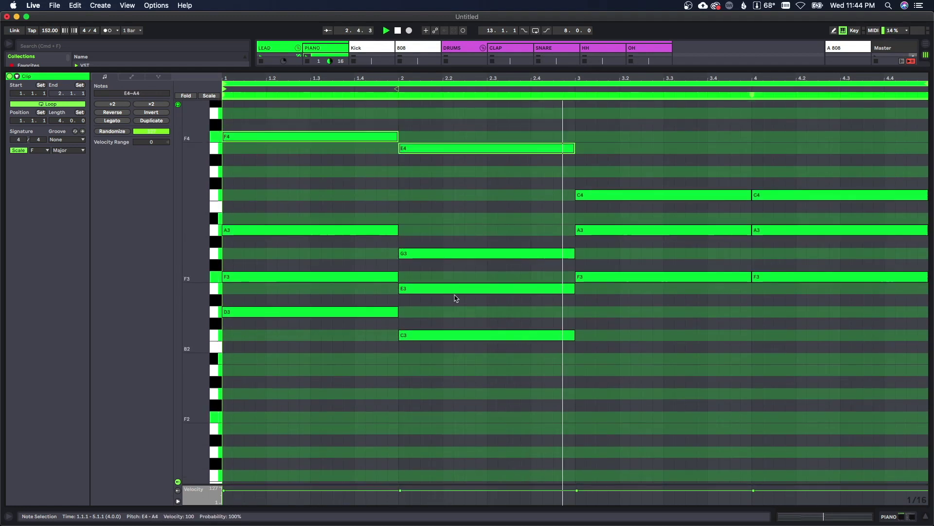
{"action": "scroll", "coordinate": [457, 297], "scroll_direction": "up", "scroll_amount": 5}
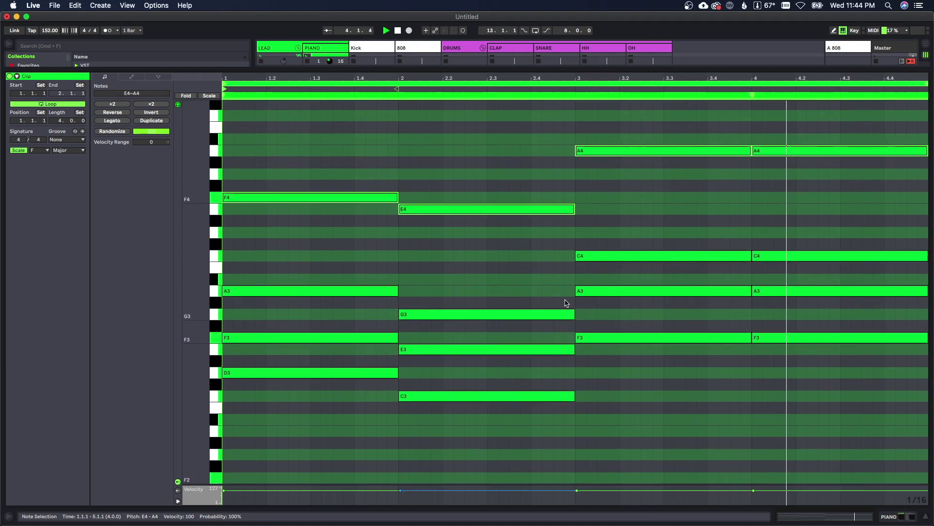
{"action": "left_click", "coordinate": [746, 151]}
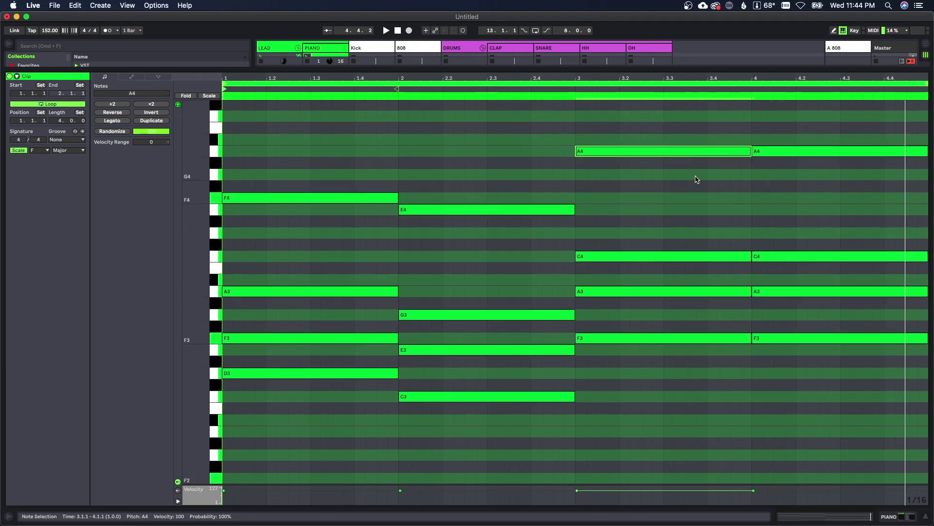
{"action": "key", "text": "Delete"}
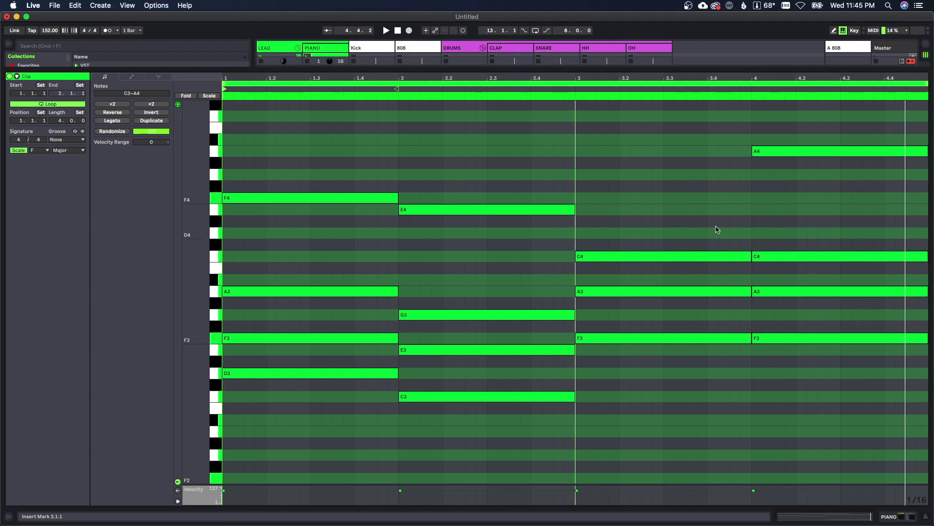
- Try the bar 4 chord without its A3, and refill the gap by duplicating the A3 of bar 3
{"action": "left_click_drag", "start_coordinate": [755, 126], "coordinate": [776, 349]}
{"action": "left_click_drag", "start_coordinate": [682, 236], "coordinate": [698, 329]}
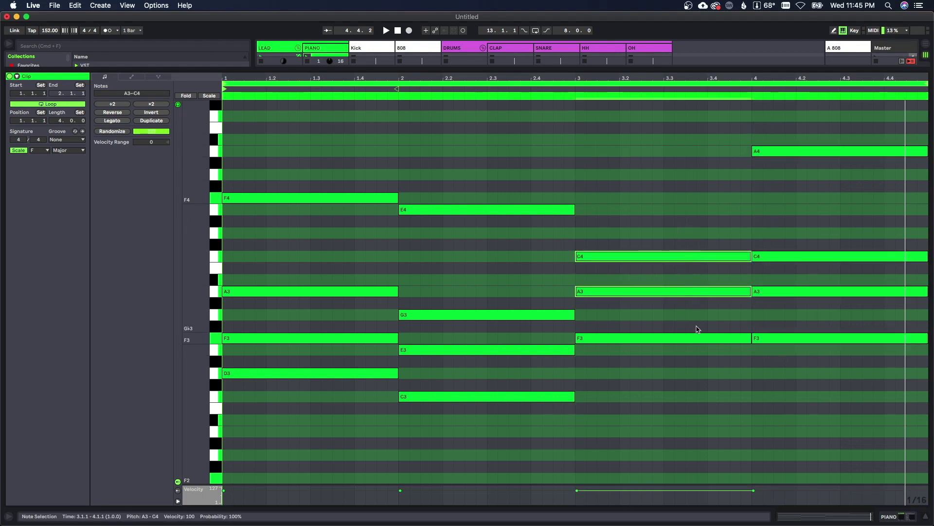
{"action": "left_click", "coordinate": [756, 305]}
{"action": "double_click", "coordinate": [770, 294]}
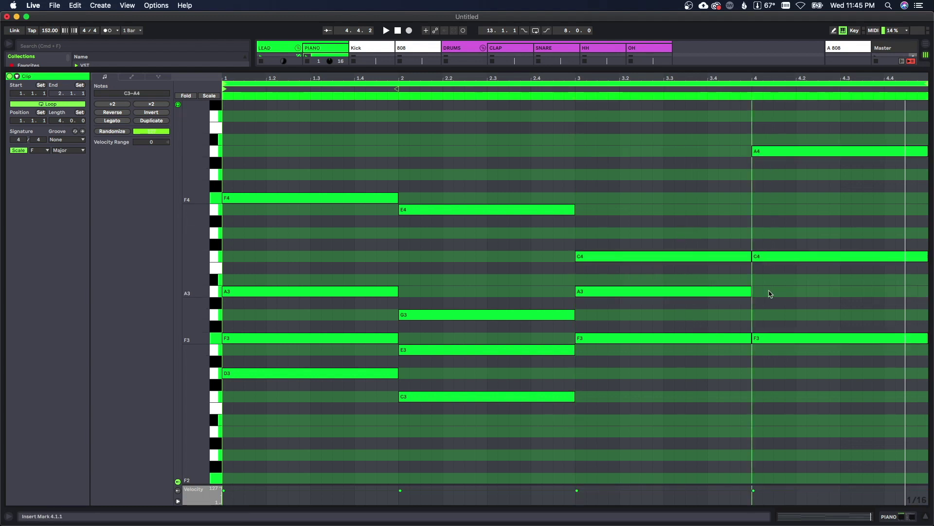
{"action": "key", "text": "space"}
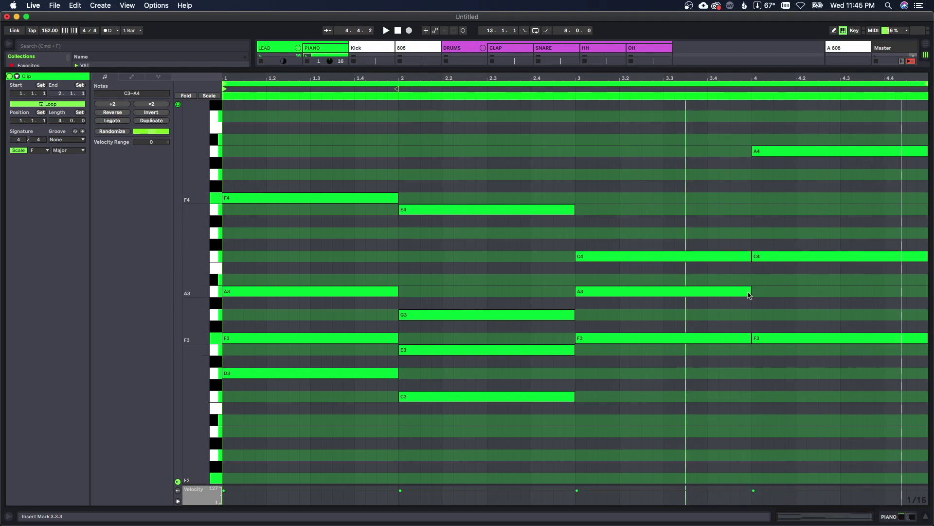
{"action": "left_click", "coordinate": [733, 291]}
{"action": "key", "text": "super+d"}
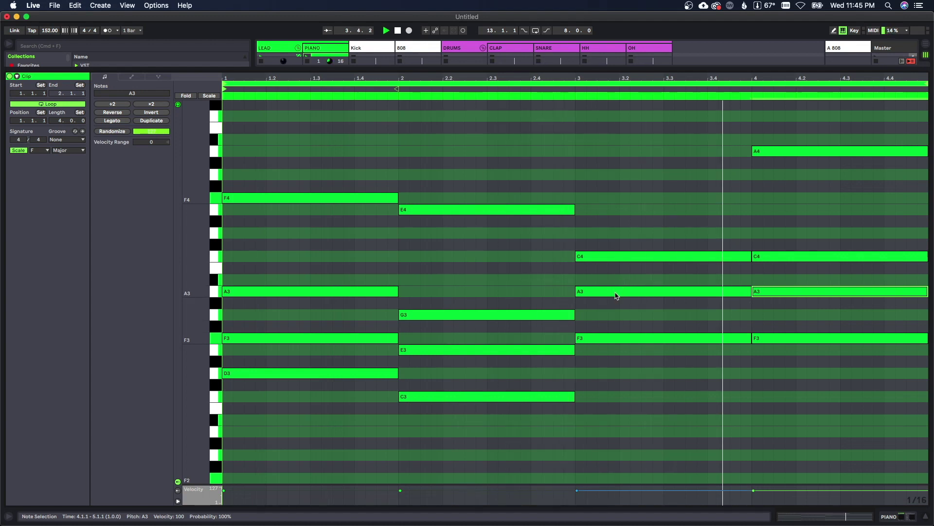
- Copy the lowest note of each chord one octave down as bass notes D2, C2, F2 and F2, and play the progression
{"action": "scroll", "coordinate": [616, 296], "scroll_direction": "down", "scroll_amount": 10}
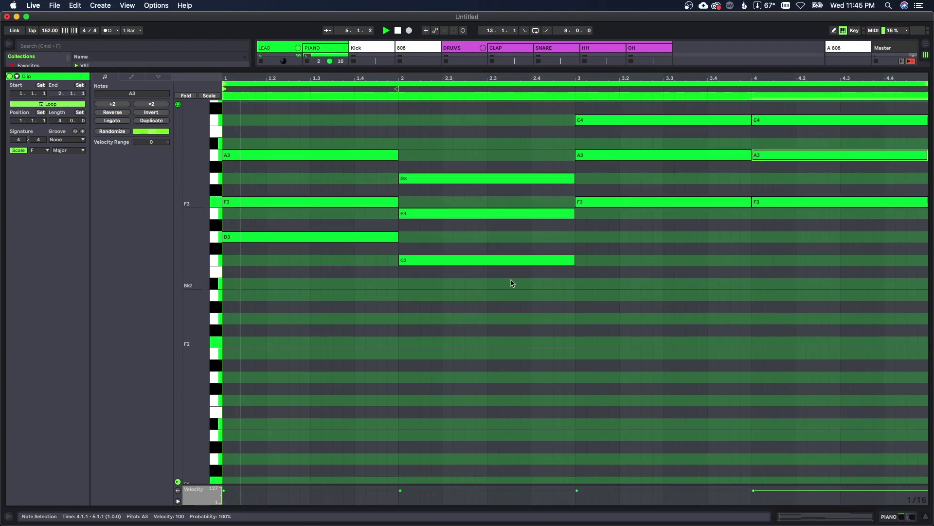
{"action": "left_click", "coordinate": [390, 237]}
{"action": "left_click", "coordinate": [433, 262], "text": "shift"}
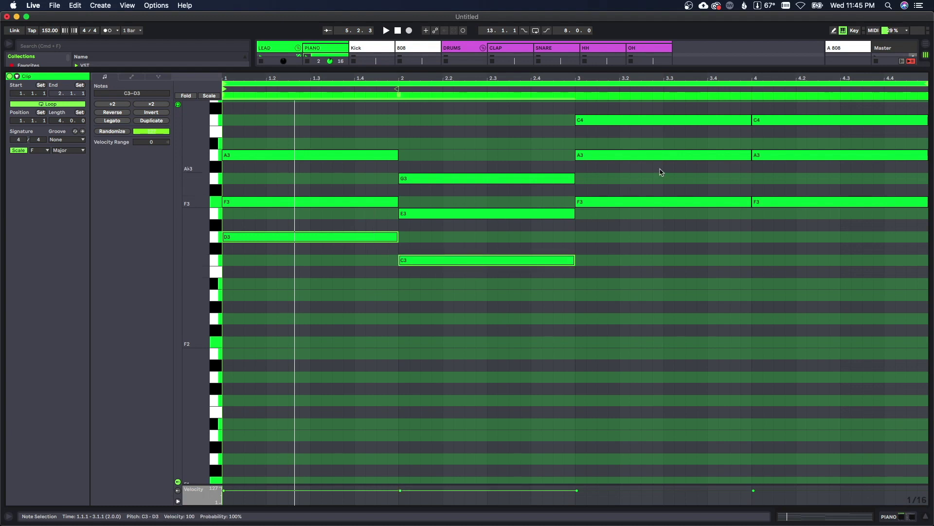
{"action": "left_click_drag", "start_coordinate": [661, 173], "coordinate": [777, 228]}
{"action": "scroll", "coordinate": [420, 247], "scroll_direction": "down", "scroll_amount": 3}
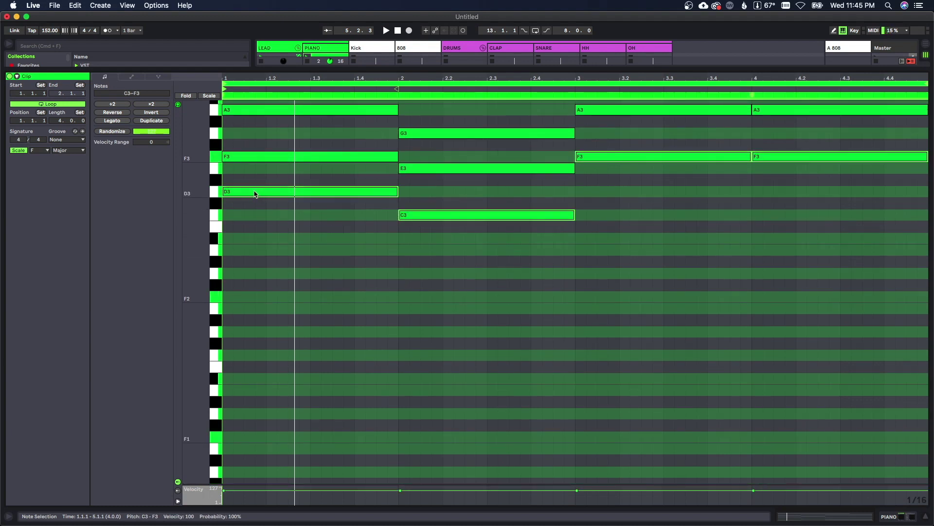
{"action": "left_click_drag", "start_coordinate": [255, 193], "coordinate": [258, 333]}
{"action": "key", "text": "space"}
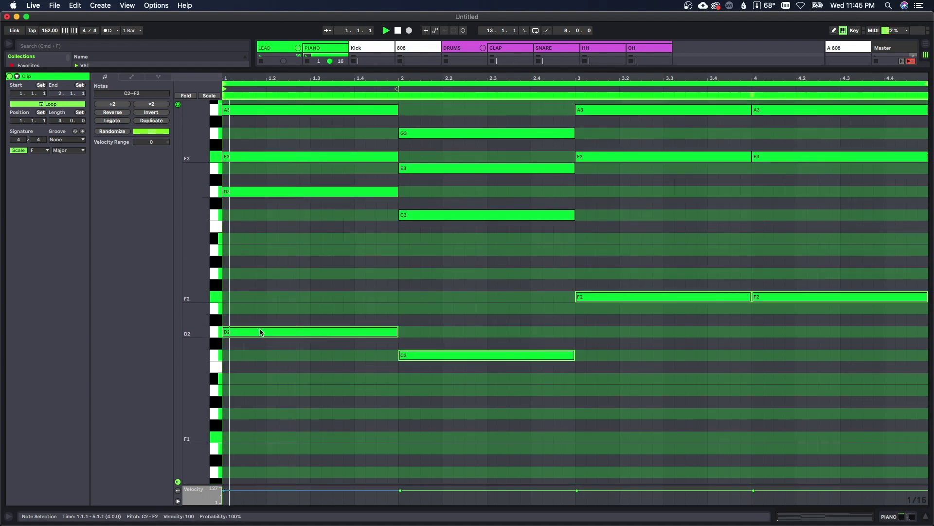
- Try the selected bass notes one octave lower during playback, and raise them back up an octave
{"action": "key", "text": "shift+Down"}
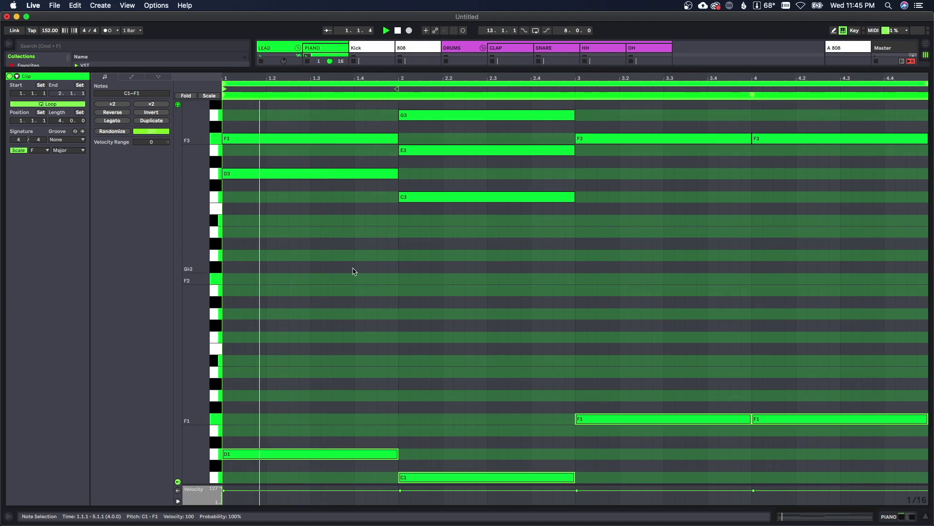
{"action": "scroll", "coordinate": [355, 269], "scroll_direction": "up", "scroll_amount": 10}
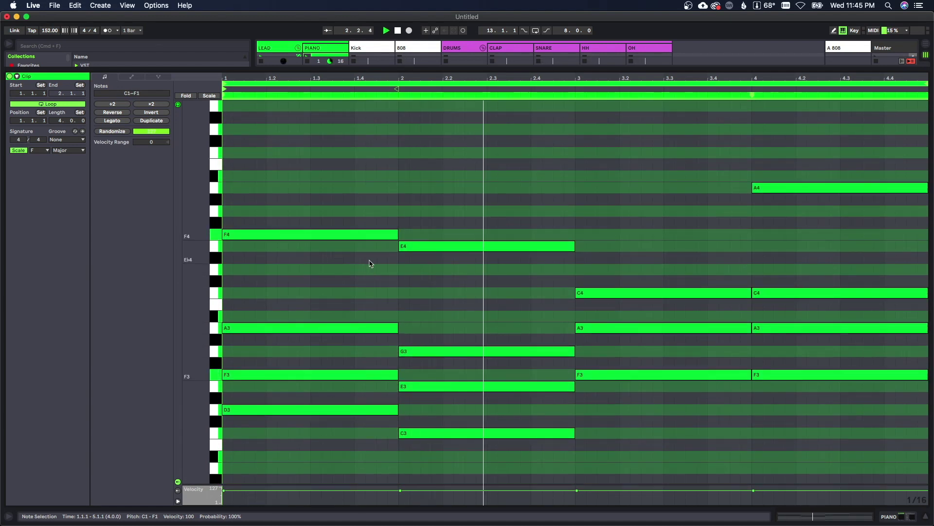
{"action": "scroll", "coordinate": [370, 265], "scroll_direction": "up", "scroll_amount": 2}
{"action": "scroll", "coordinate": [417, 257], "scroll_direction": "down", "scroll_amount": 6}
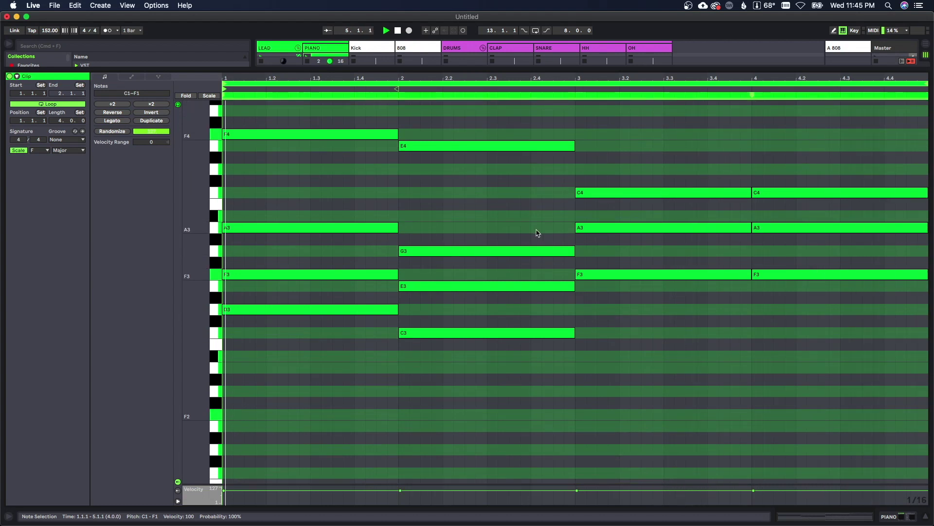
{"action": "scroll", "coordinate": [565, 211], "scroll_direction": "up", "scroll_amount": 3}
{"action": "left_click_drag", "start_coordinate": [321, 314], "coordinate": [928, 418]}
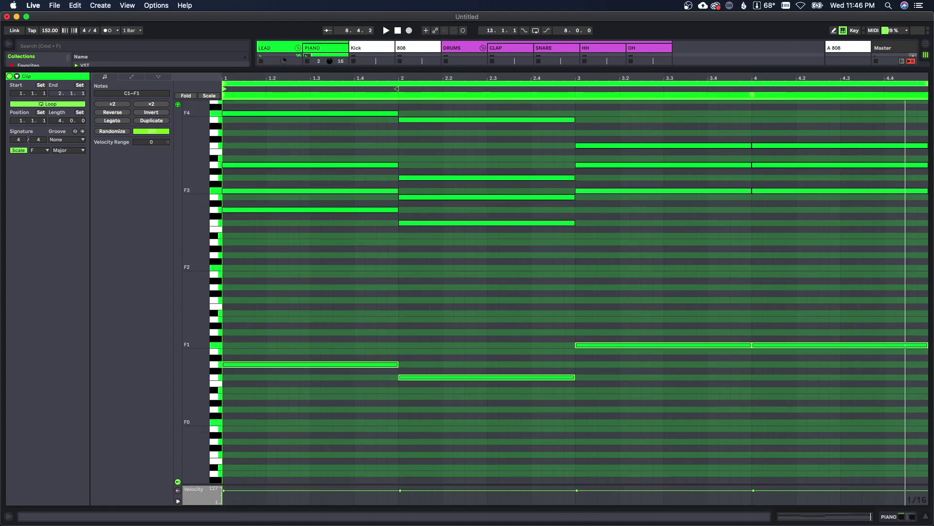
{"action": "key", "text": "shift+Up"}
{"action": "key", "text": "space"}
{"action": "scroll", "coordinate": [714, 350], "scroll_direction": "up", "scroll_amount": 5}
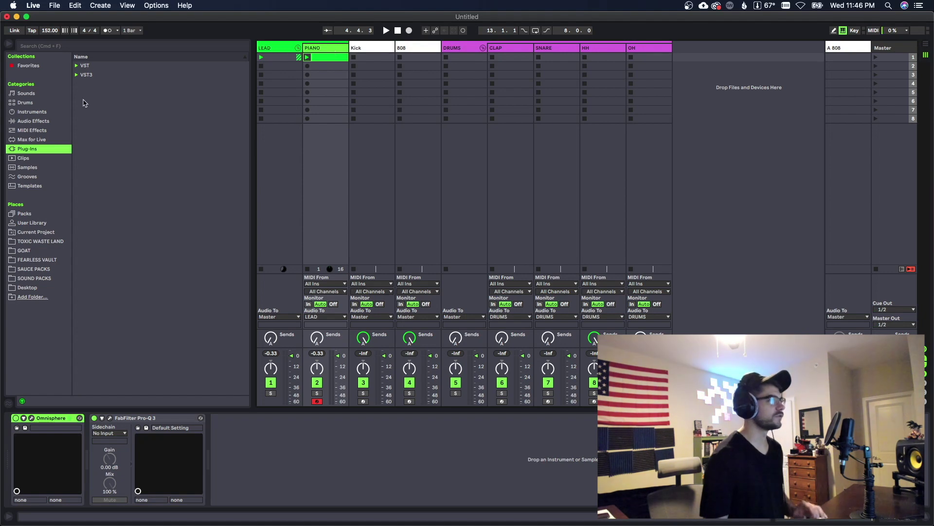
- Replace the PIANO track's instrument with VIP Producer PRO X using a Bells preset from #10 May 2020, and reopen the piano clip
{"action": "left_click", "coordinate": [76, 66]}
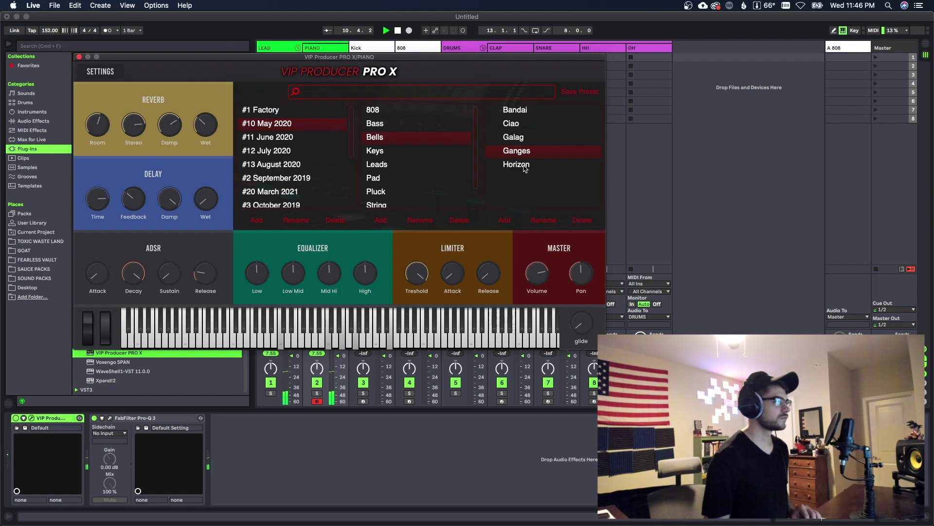
{"action": "left_click", "coordinate": [79, 57]}
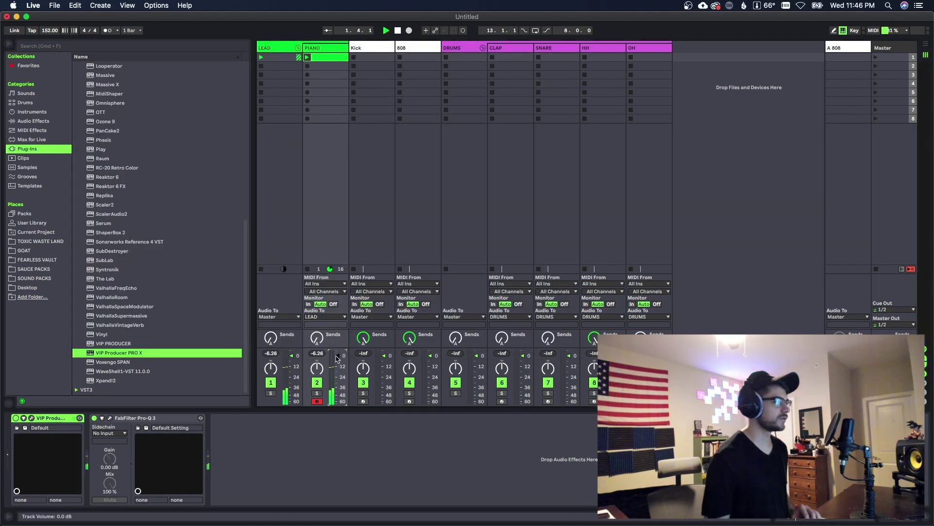
{"action": "double_click", "coordinate": [321, 62]}
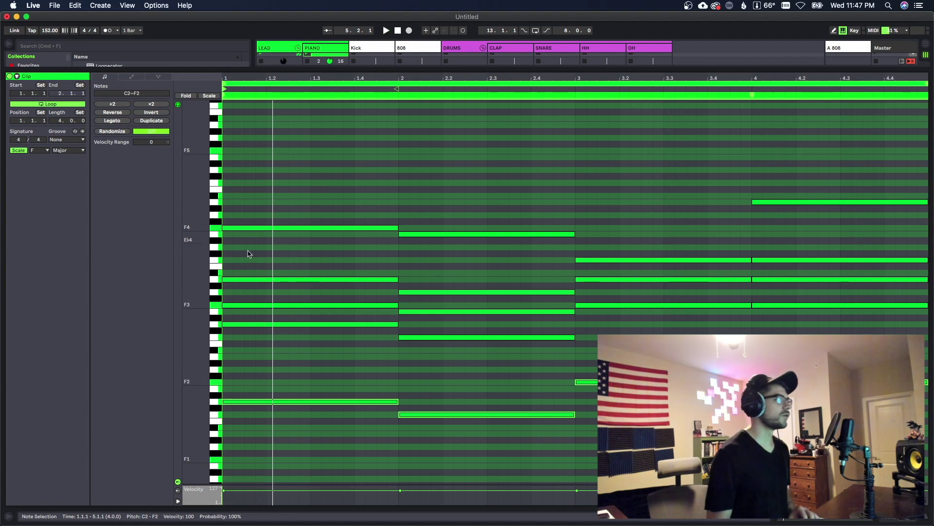
- Start a sixteenth-note melody above the bar 1 chord with C5 at 1.2, F5 at 1.3 and E5 at 1.4
{"action": "left_click_drag", "start_coordinate": [198, 177], "coordinate": [222, 180]}
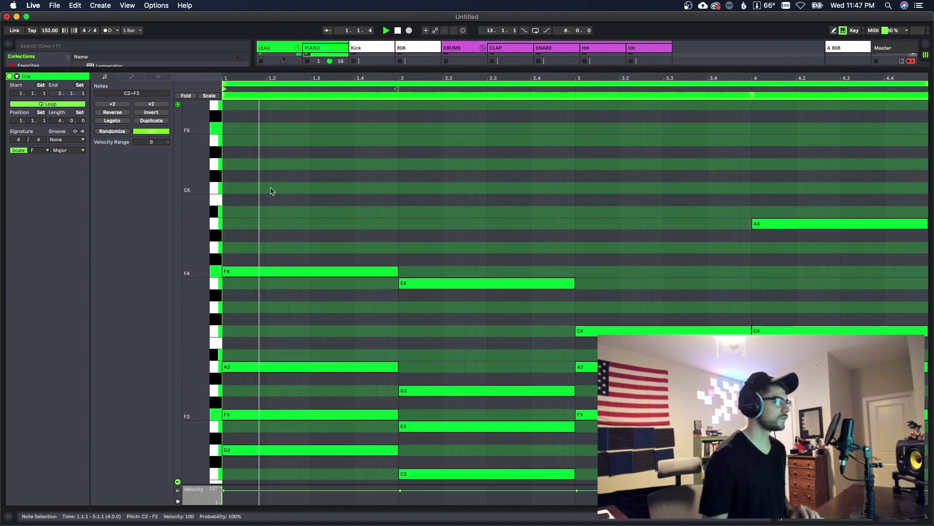
{"action": "double_click", "coordinate": [250, 166]}
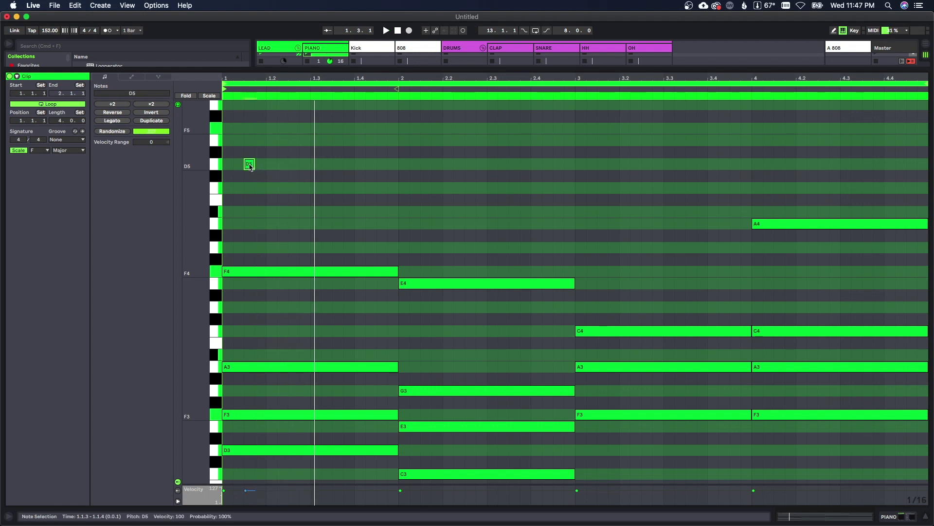
{"action": "left_click_drag", "start_coordinate": [258, 171], "coordinate": [251, 195]}
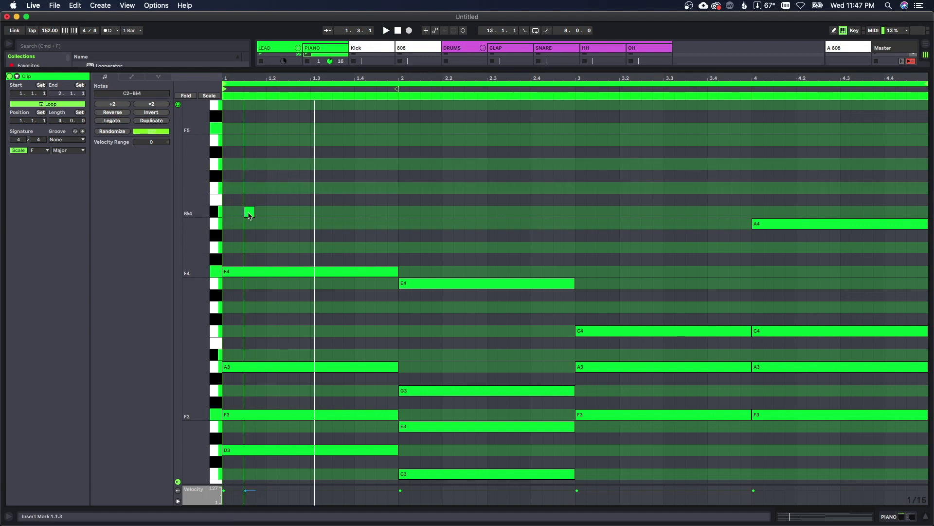
{"action": "left_click_drag", "start_coordinate": [249, 216], "coordinate": [271, 191]}
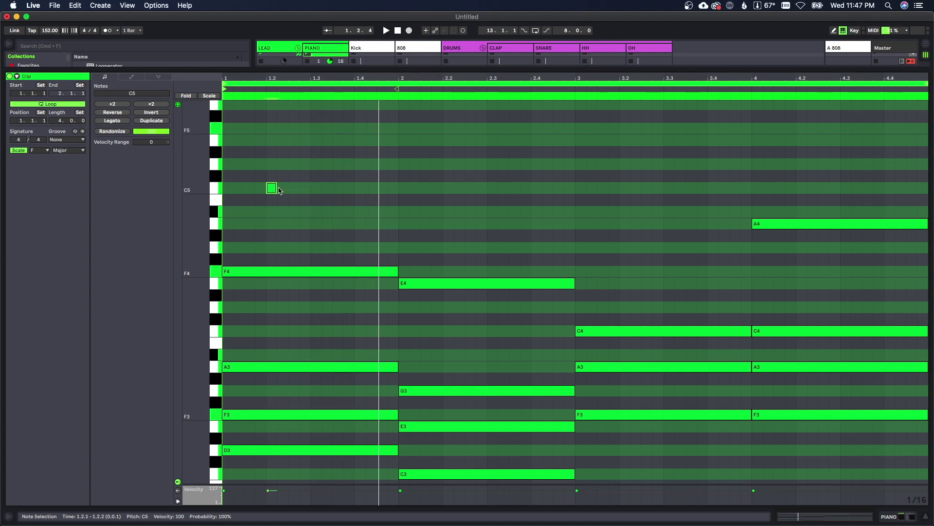
{"action": "double_click", "coordinate": [316, 129]}
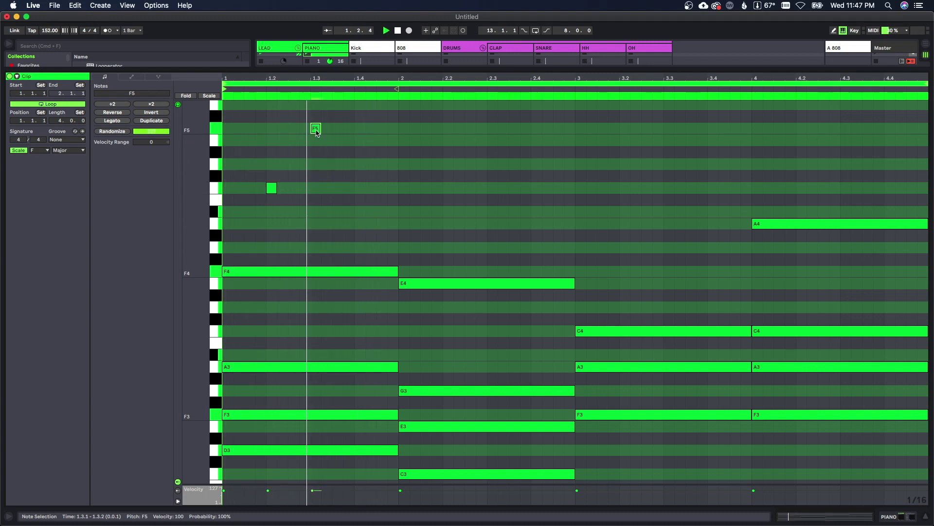
{"action": "double_click", "coordinate": [359, 141]}
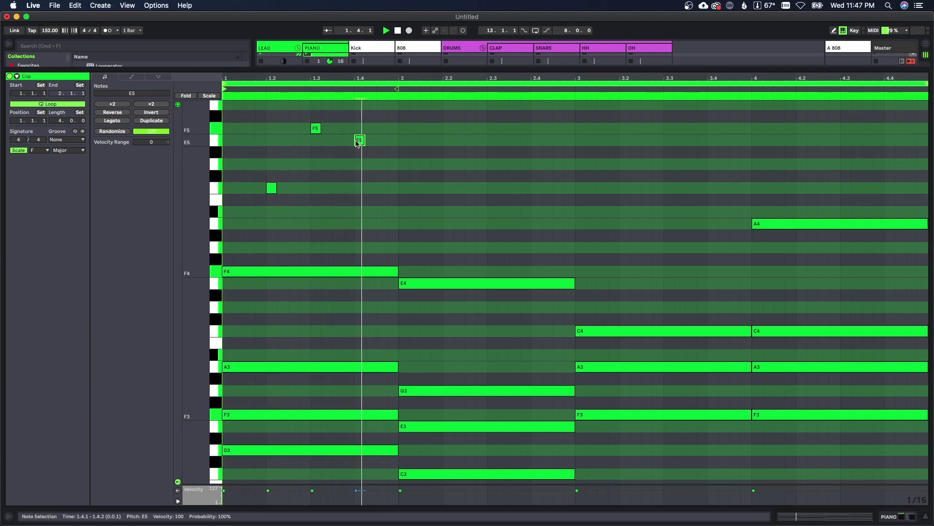
- Continue the melody with D5 at 2.3, E5 at 2.4, F5 at 2.4.3 and C5 on the first beat of bar 3
{"action": "double_click", "coordinate": [495, 163]}
{"action": "double_click", "coordinate": [536, 140]}
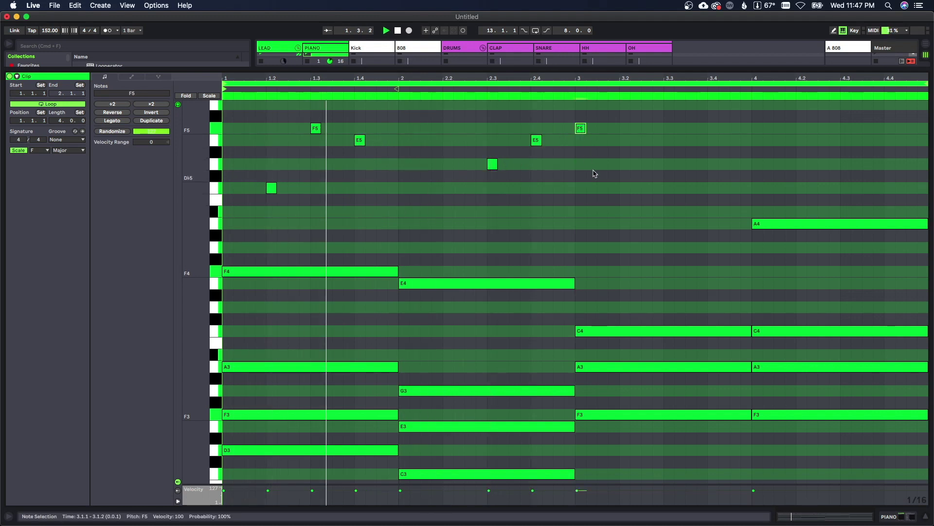
{"action": "scroll", "coordinate": [593, 170], "scroll_direction": "down", "scroll_amount": 1}
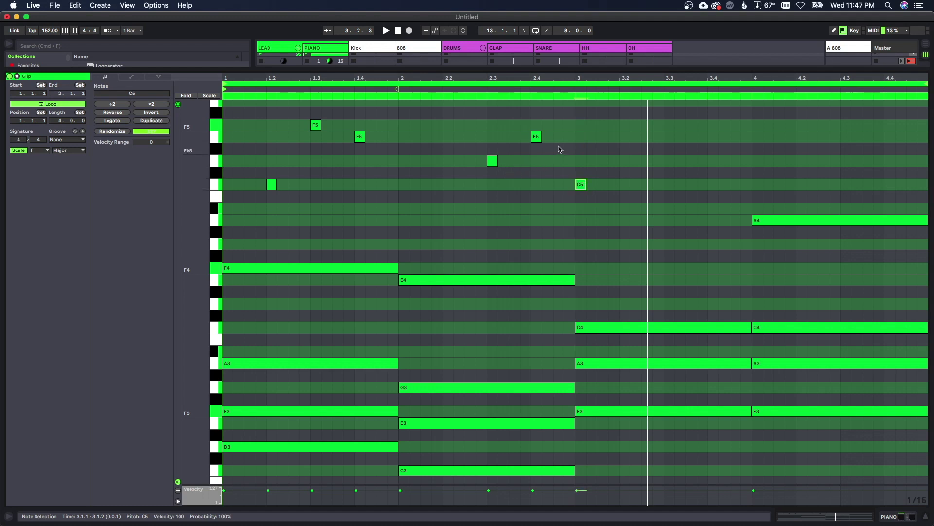
{"action": "double_click", "coordinate": [560, 128]}
{"action": "scroll", "coordinate": [564, 219], "scroll_direction": "up", "scroll_amount": 3}
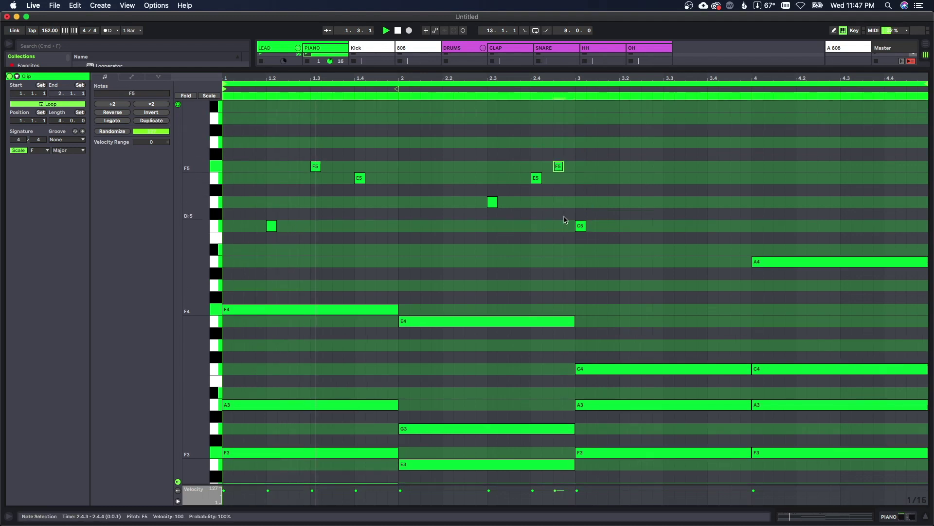
{"action": "scroll", "coordinate": [570, 223], "scroll_direction": "down", "scroll_amount": 1}
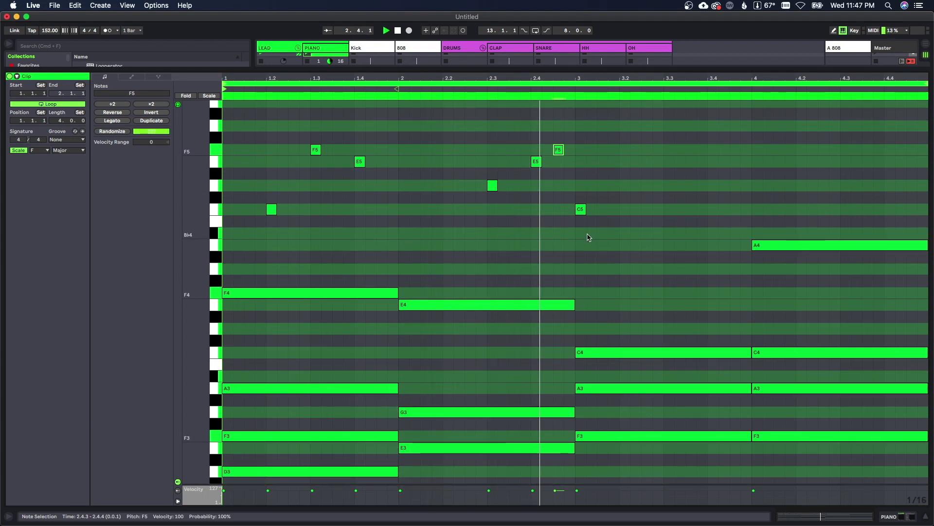
- Add melody notes C5, F5 and E5 at 3.2, 3.3 and 3.4, and D5, E5 and C5 at 4.3, 4.4 and 4.4.3
{"action": "double_click", "coordinate": [713, 162]}
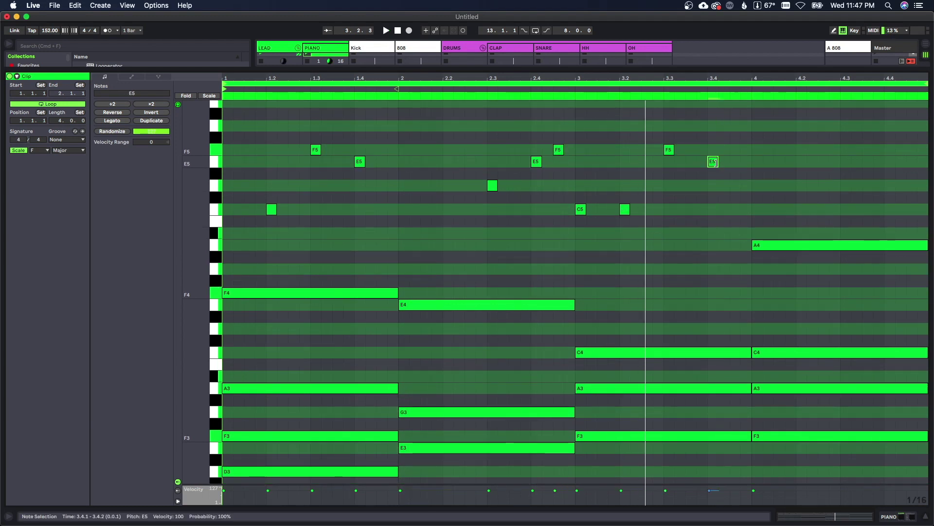
{"action": "left_click_drag", "start_coordinate": [724, 164], "coordinate": [713, 164]}
{"action": "scroll", "coordinate": [681, 219], "scroll_direction": "up", "scroll_amount": 2}
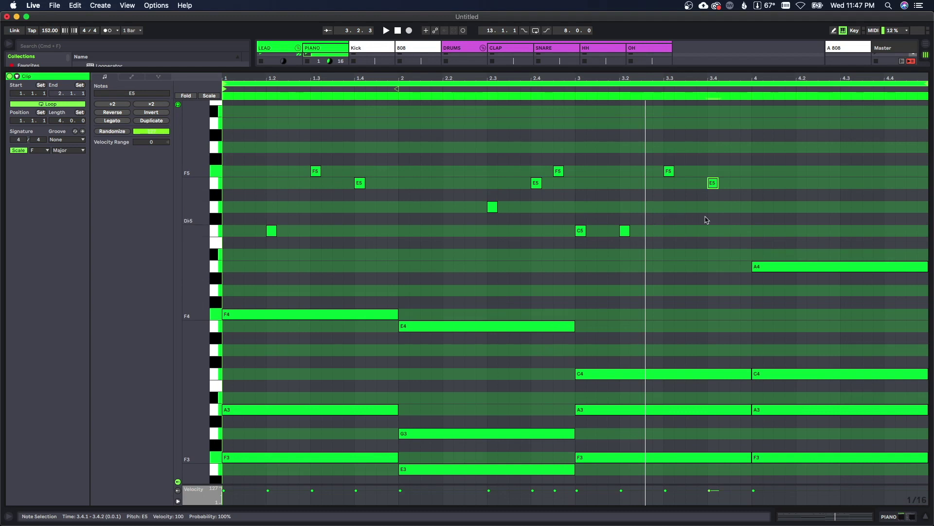
{"action": "double_click", "coordinate": [846, 207]}
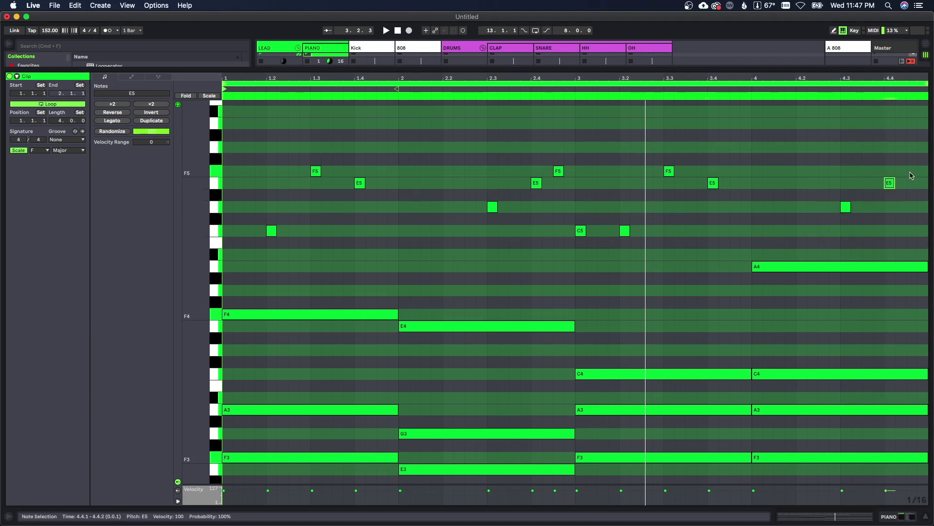
{"action": "double_click", "coordinate": [912, 171]}
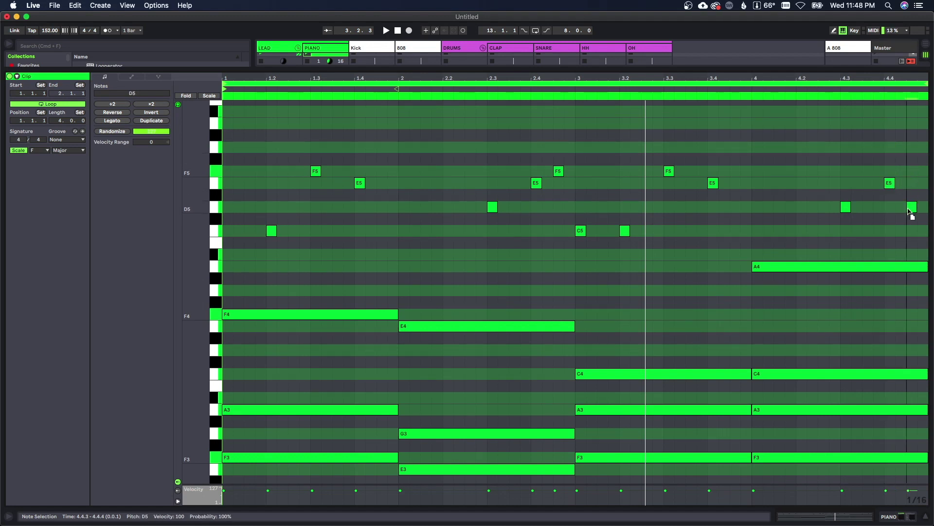
{"action": "key", "text": "space"}
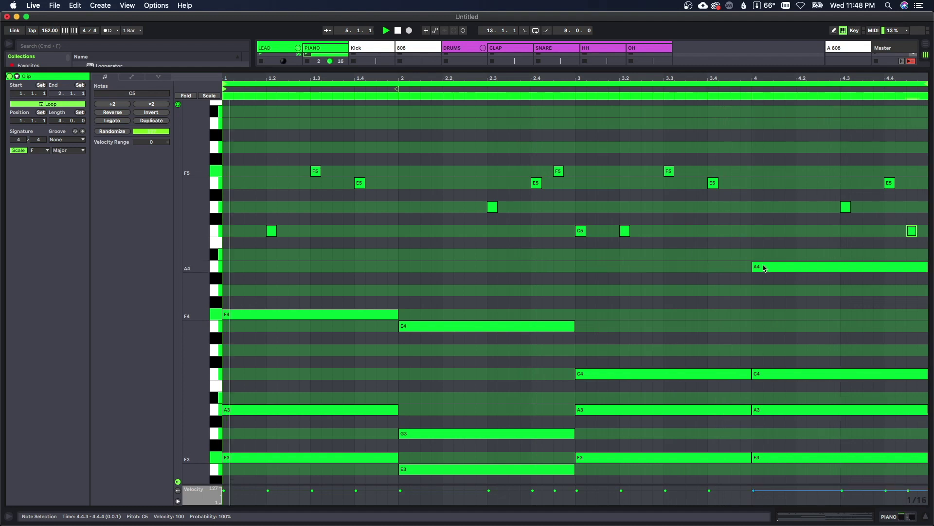
- Fill in the bar 2 melody with E5 at 2.1.3 and D5 at 2.2 while the clip plays
{"action": "scroll", "coordinate": [709, 266], "scroll_direction": "down", "scroll_amount": 5}
{"action": "scroll", "coordinate": [709, 267], "scroll_direction": "down", "scroll_amount": 3}
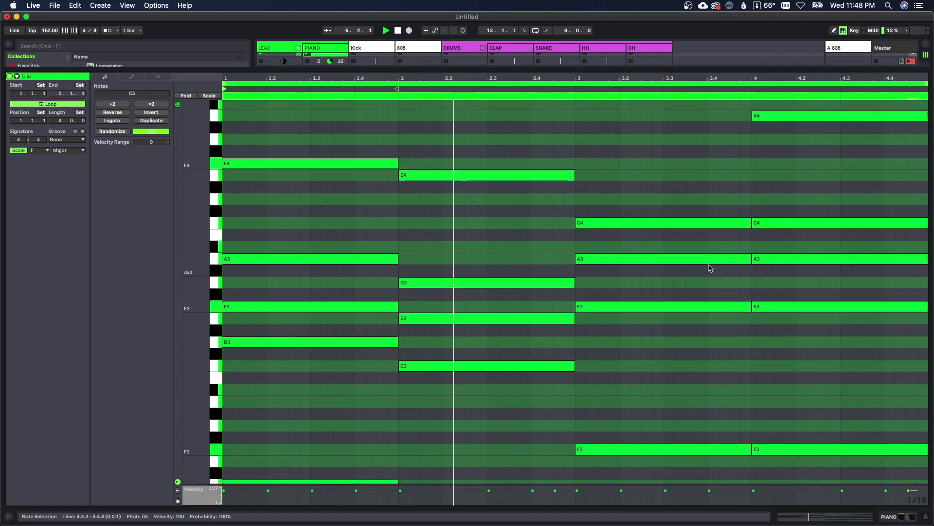
{"action": "scroll", "coordinate": [709, 267], "scroll_direction": "up", "scroll_amount": 9}
{"action": "double_click", "coordinate": [447, 212]}
{"action": "left_click_drag", "start_coordinate": [447, 212], "coordinate": [447, 236]}
{"action": "double_click", "coordinate": [426, 212]}
{"action": "left_click", "coordinate": [465, 265]}
- Try a melody note at 3.4.3 and remove it, and add F5 at 4.1.3 and D5 at 4.2
{"action": "double_click", "coordinate": [735, 236]}
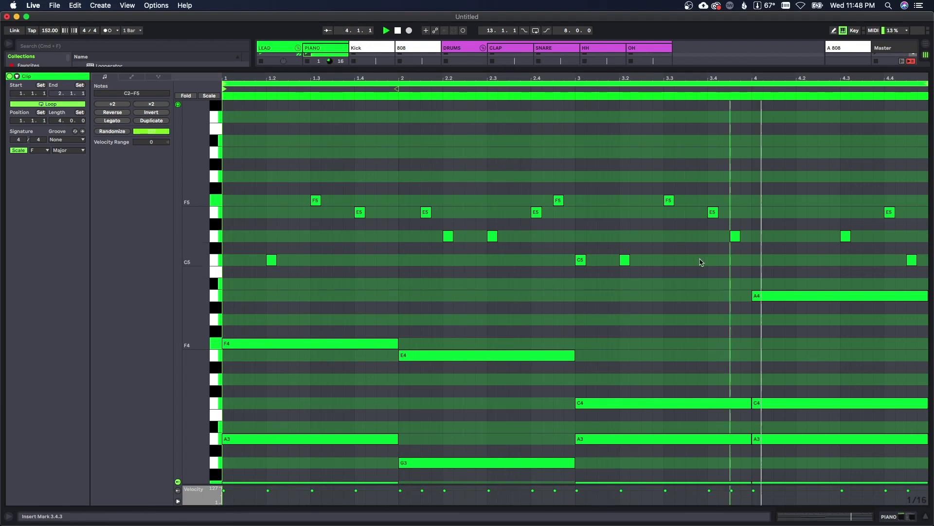
{"action": "left_click_drag", "start_coordinate": [735, 236], "coordinate": [735, 176]}
{"action": "double_click", "coordinate": [779, 201]}
{"action": "double_click", "coordinate": [801, 236]}
{"action": "double_click", "coordinate": [734, 177]}
- Try an extra melody note at 4.2.3 and remove it, and move the bar 4 F5 to the first beat
{"action": "double_click", "coordinate": [824, 236]}
{"action": "left_click_drag", "start_coordinate": [825, 238], "coordinate": [824, 262]}
{"action": "left_click_drag", "start_coordinate": [847, 238], "coordinate": [846, 218]}
{"action": "scroll", "coordinate": [848, 263], "scroll_direction": "down", "scroll_amount": 1}
{"action": "double_click", "coordinate": [823, 240]}
{"action": "left_click_drag", "start_coordinate": [779, 181], "coordinate": [757, 182]}
- Shorten the D2 bass note of bar 1 to half a bar and duplicate it to fill the bar
{"action": "scroll", "coordinate": [784, 247], "scroll_direction": "down", "scroll_amount": 15}
{"action": "left_click_drag", "start_coordinate": [397, 334], "coordinate": [311, 334]}
{"action": "key", "text": "super+d"}
{"action": "key", "text": "space"}
{"action": "key", "text": "space"}
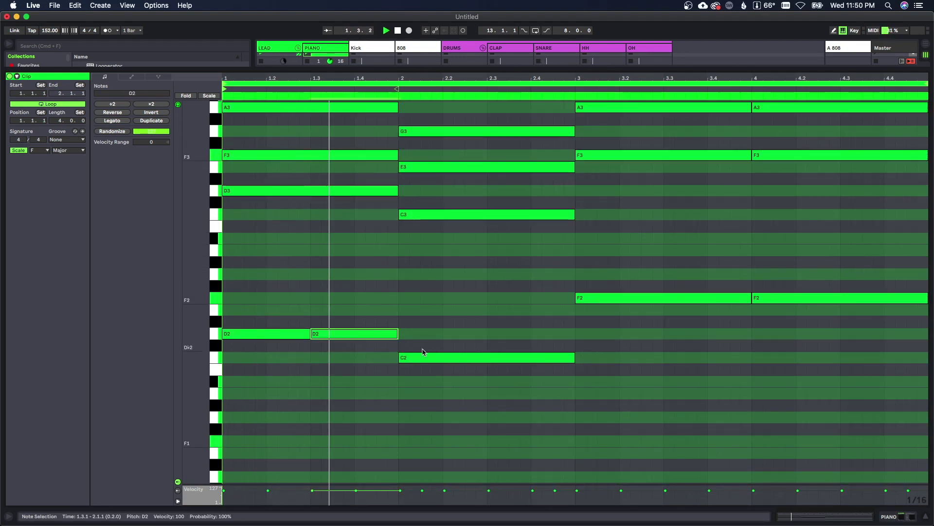
- Shorten the C2 bass note of bar 2 to half a bar and duplicate it to fill the bar
{"action": "left_click_drag", "start_coordinate": [572, 358], "coordinate": [478, 358]}
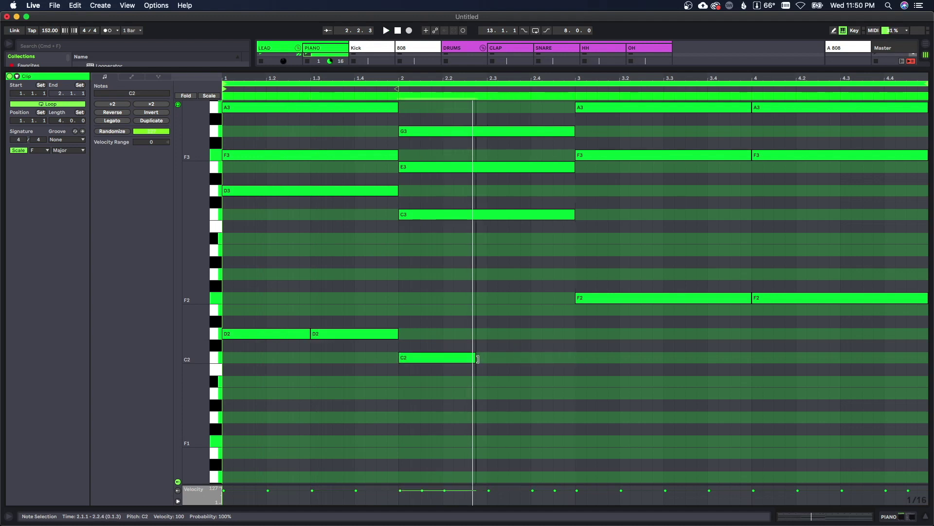
{"action": "key", "text": "super+d"}
{"action": "key", "text": "space"}
{"action": "key", "text": "space"}
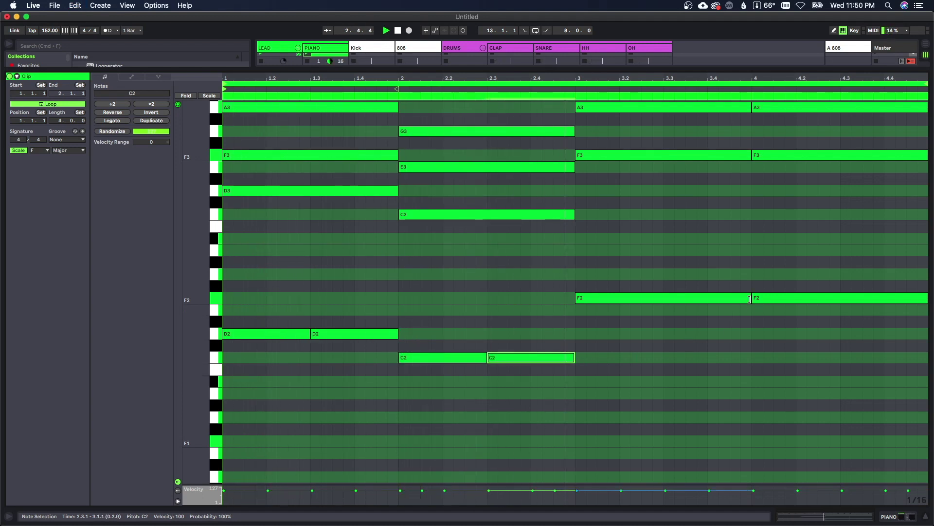
- Replace the F2 bass notes of bars 3 and 4 with two half-bar F2 notes each, and play the clip
{"action": "left_click_drag", "start_coordinate": [749, 298], "coordinate": [659, 298]}
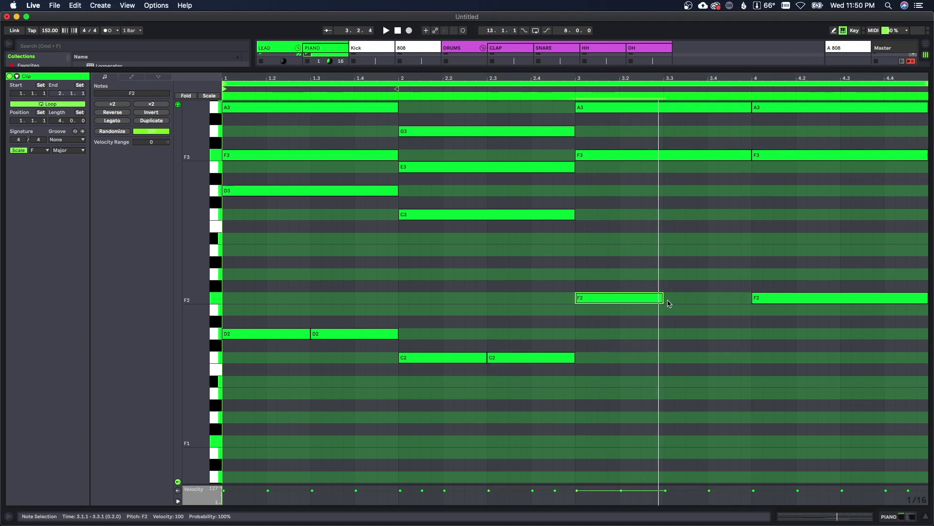
{"action": "key", "text": "super+d"}
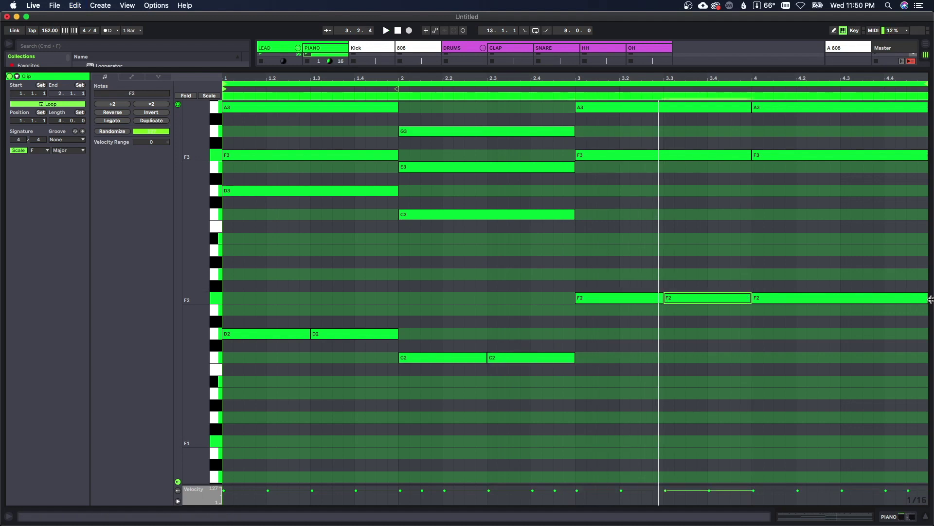
{"action": "left_click_drag", "start_coordinate": [927, 300], "coordinate": [841, 299]}
{"action": "key", "text": "super+d"}
{"action": "key", "text": "space"}
{"action": "left_click", "coordinate": [820, 334]}
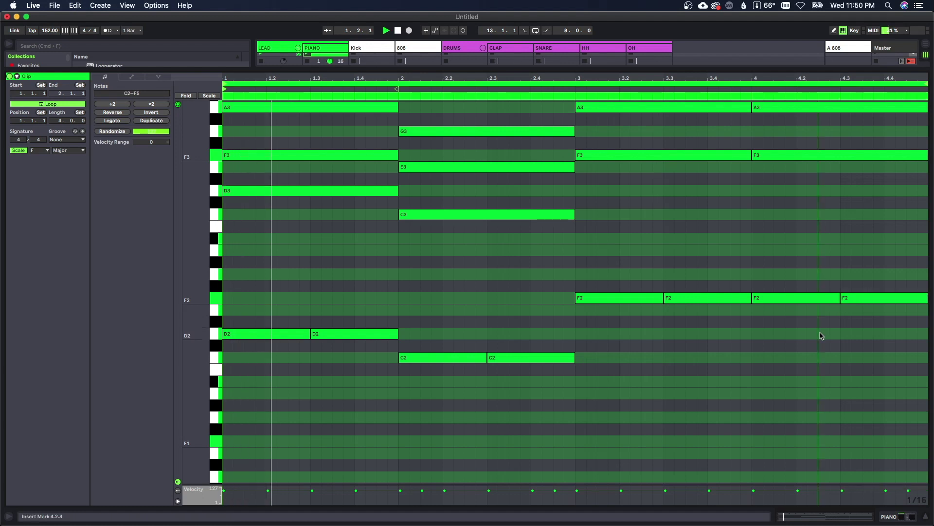
- Transpose all the notes of the clip down one octave and stop playback
{"action": "scroll", "coordinate": [775, 330], "scroll_direction": "up", "scroll_amount": 1}
{"action": "scroll", "coordinate": [775, 330], "scroll_direction": "up", "scroll_amount": 5}
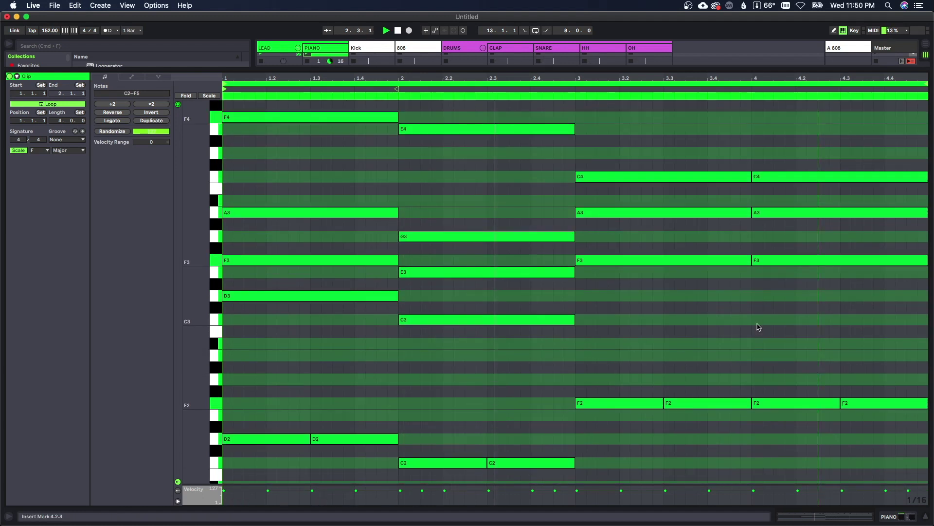
{"action": "scroll", "coordinate": [756, 326], "scroll_direction": "up", "scroll_amount": 6}
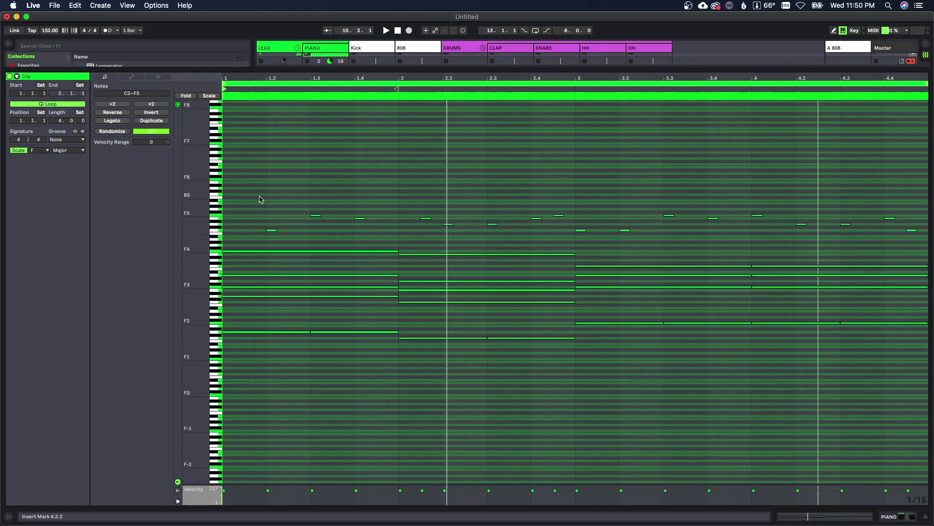
{"action": "left_click_drag", "start_coordinate": [260, 196], "coordinate": [925, 475]}
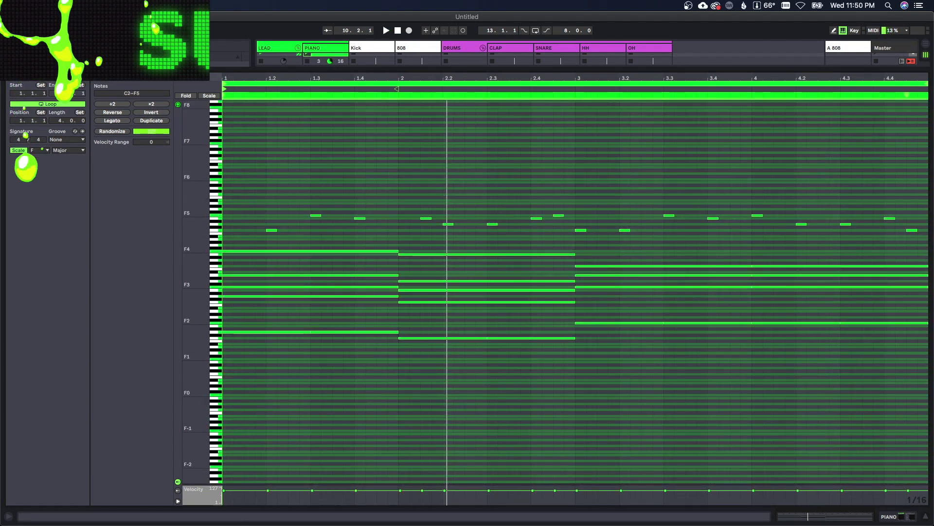
{"action": "key", "text": "shift+Down"}
{"action": "key", "text": "space"}
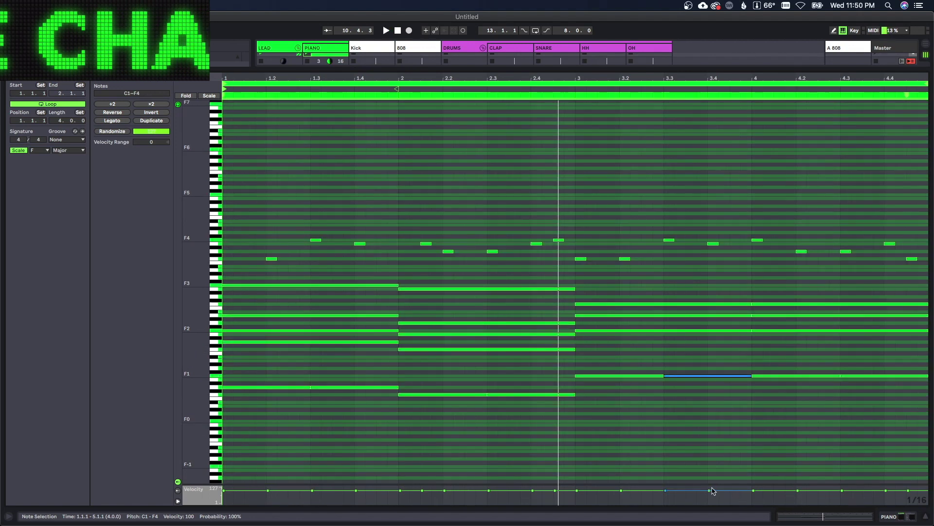
- Randomize the velocities of all the notes by an amount of 19 and listen to the result
{"action": "left_click_drag", "start_coordinate": [711, 490], "coordinate": [712, 491]}
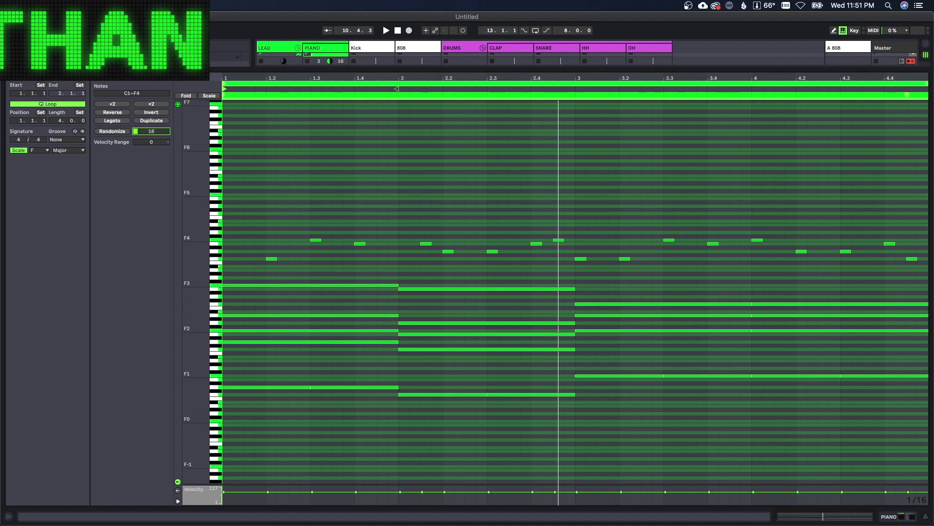
{"action": "left_click", "coordinate": [113, 132]}
{"action": "scroll", "coordinate": [462, 285], "scroll_direction": "down", "scroll_amount": 3}
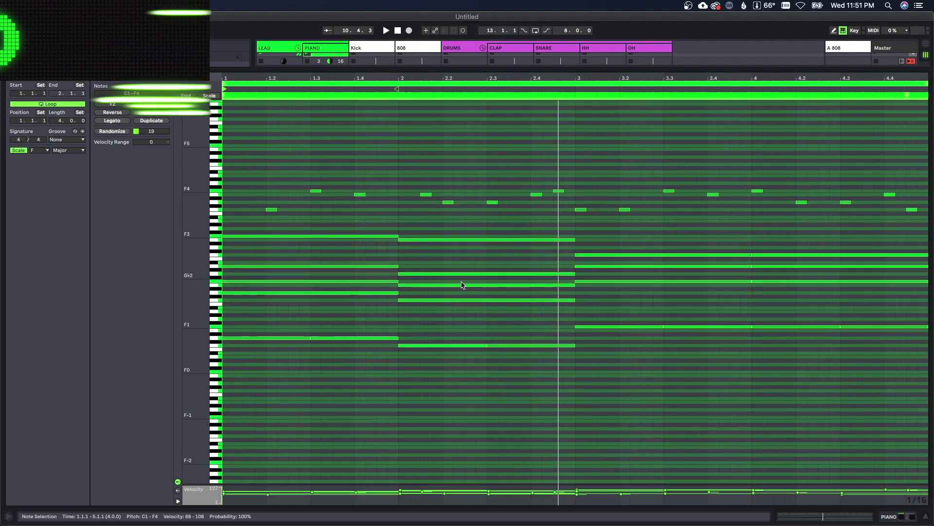
{"action": "key", "text": "space"}
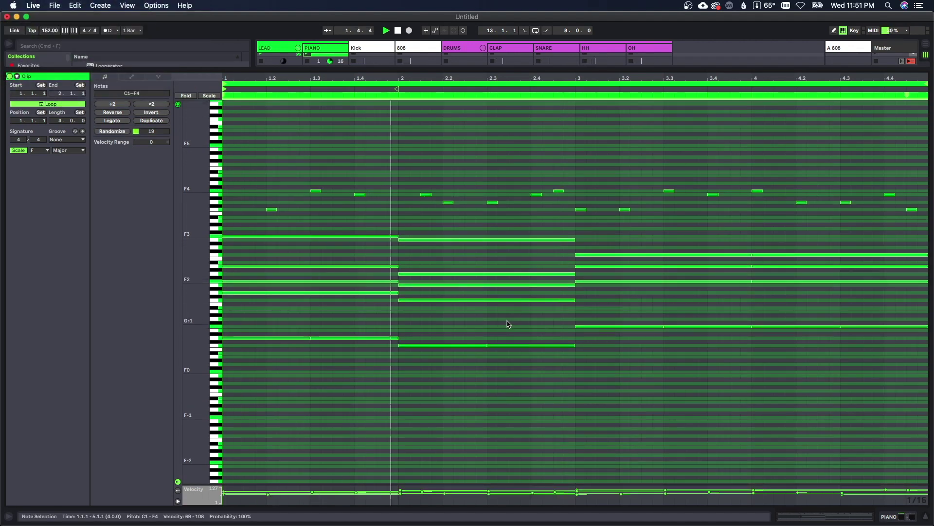
{"action": "left_click", "coordinate": [517, 373]}
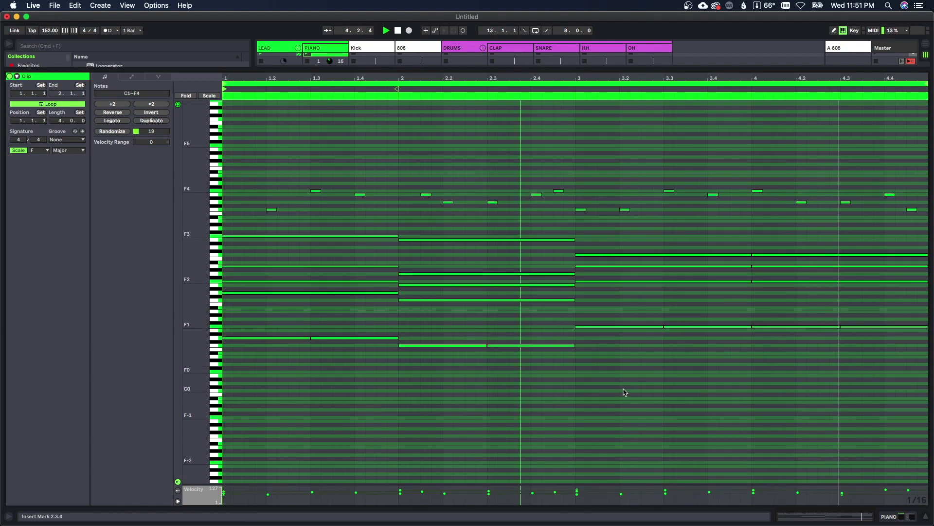
{"action": "key", "text": "space"}
- Stagger the starts of the chord and melody notes slightly behind the grid, and play the clip
{"action": "mouse_move", "coordinate": [202, 238]}
{"action": "left_mouse_down"}
{"action": "mouse_move", "coordinate": [231, 238]}
{"action": "mouse_move", "coordinate": [205, 236]}
{"action": "left_mouse_up"}
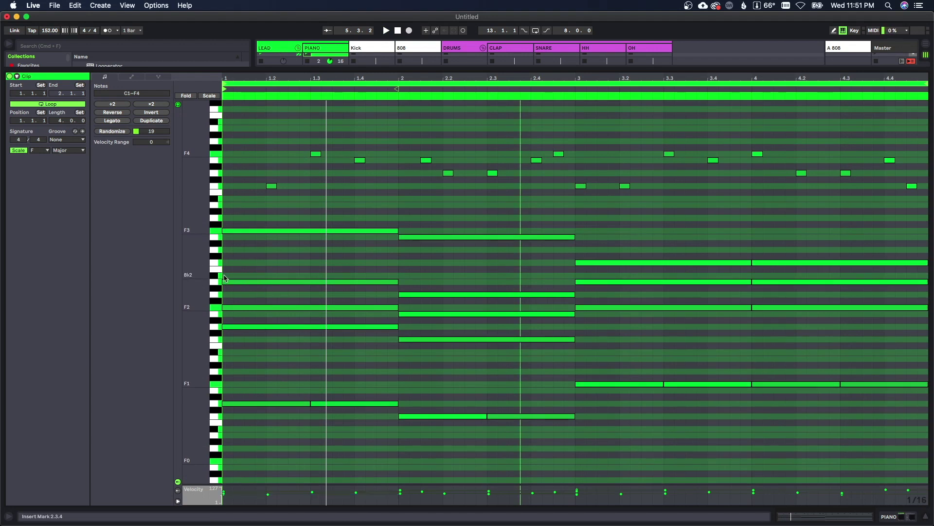
{"action": "left_click_drag", "start_coordinate": [223, 280], "coordinate": [229, 307]}
{"action": "left_click", "coordinate": [221, 307]}
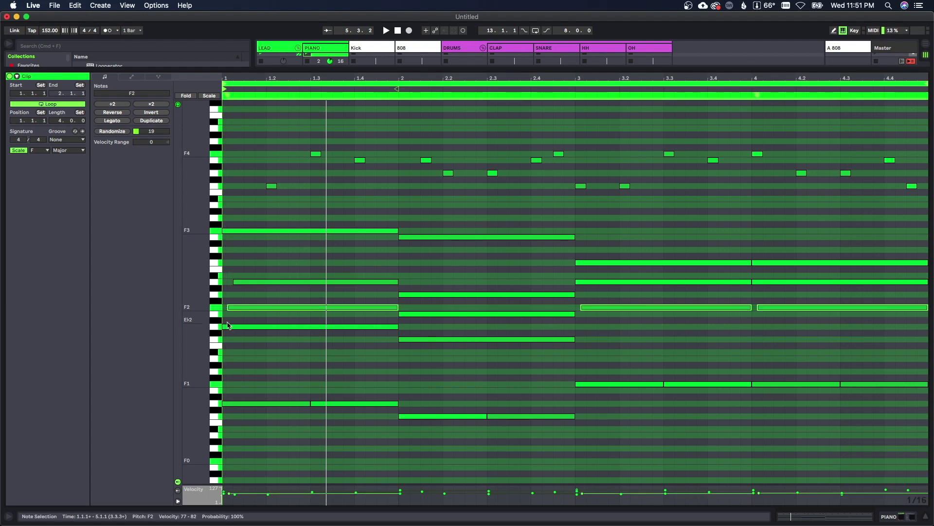
{"action": "key", "text": "space"}
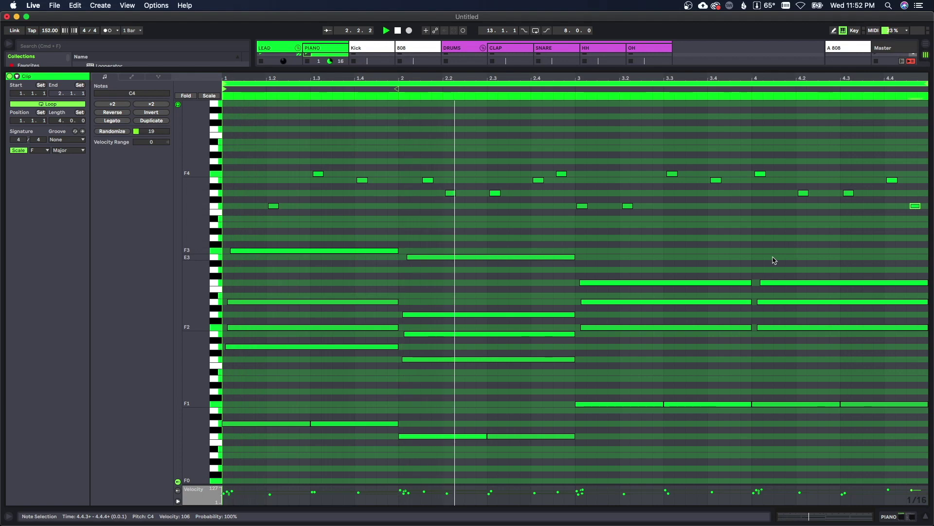
{"action": "scroll", "coordinate": [771, 271], "scroll_direction": "down", "scroll_amount": 5}
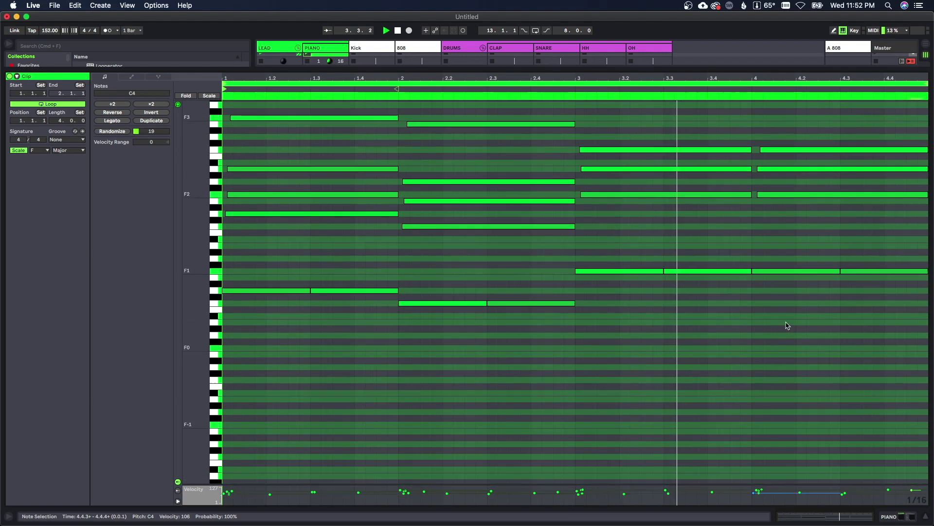
- Lower the high-cut frequency slightly in the PIANO track's Pro-Q 3 equalizer while the clip plays
{"action": "scroll", "coordinate": [830, 355], "scroll_direction": "up", "scroll_amount": 6}
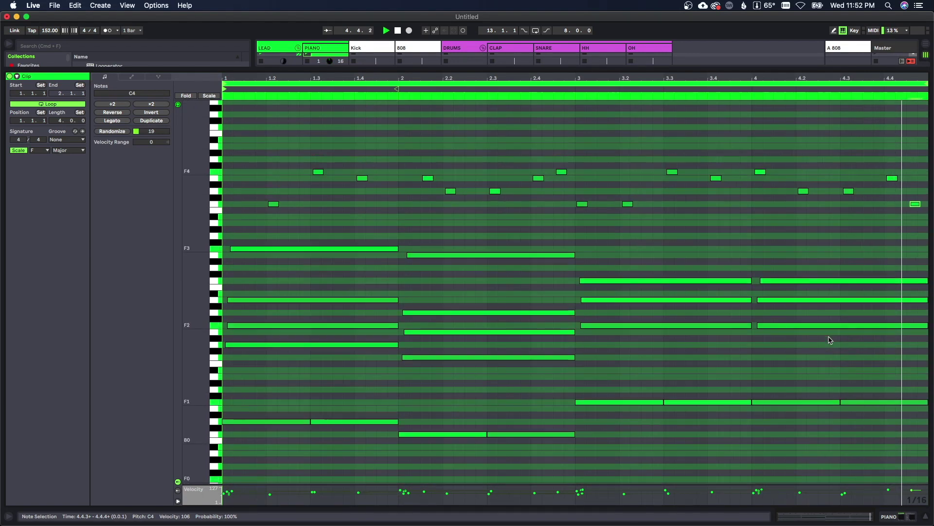
{"action": "scroll", "coordinate": [828, 343], "scroll_direction": "up", "scroll_amount": 1}
{"action": "scroll", "coordinate": [828, 344], "scroll_direction": "down", "scroll_amount": 1}
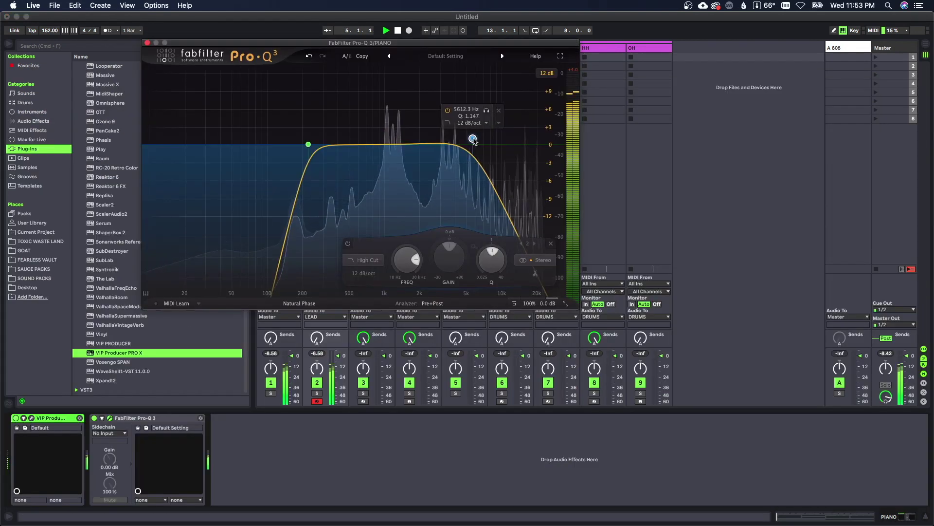
{"action": "left_click_drag", "start_coordinate": [474, 140], "coordinate": [471, 141]}
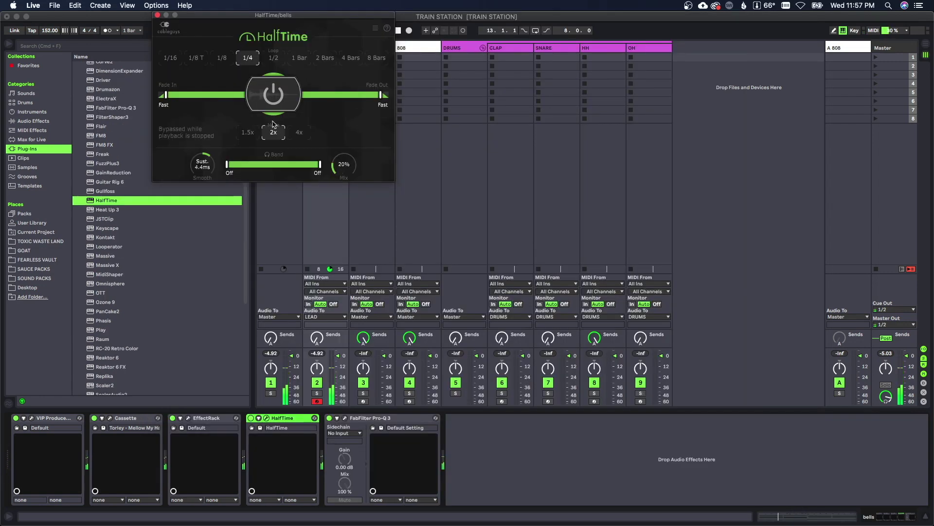
- Close the HalfTime plug-in window and slightly lower the volume of the bells track
{"action": "left_click", "coordinate": [157, 16]}
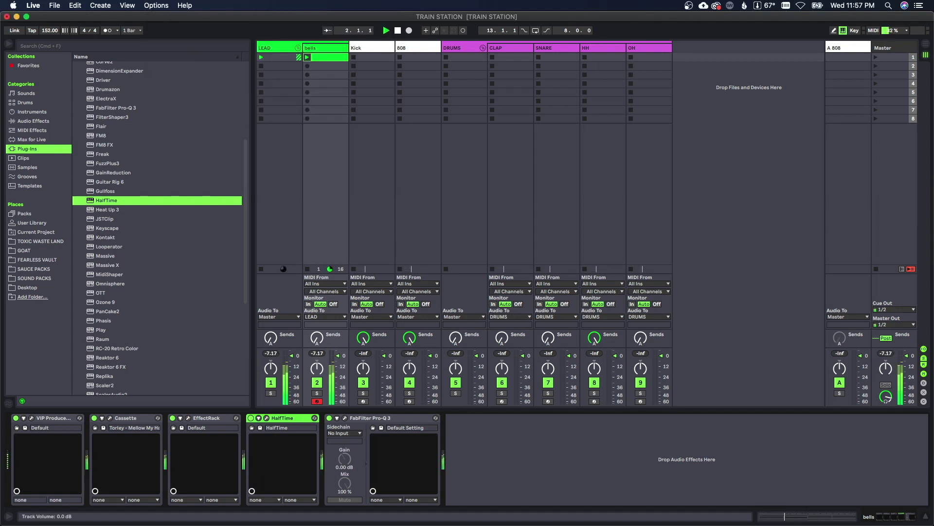
{"action": "left_click_drag", "start_coordinate": [333, 355], "coordinate": [336, 358]}
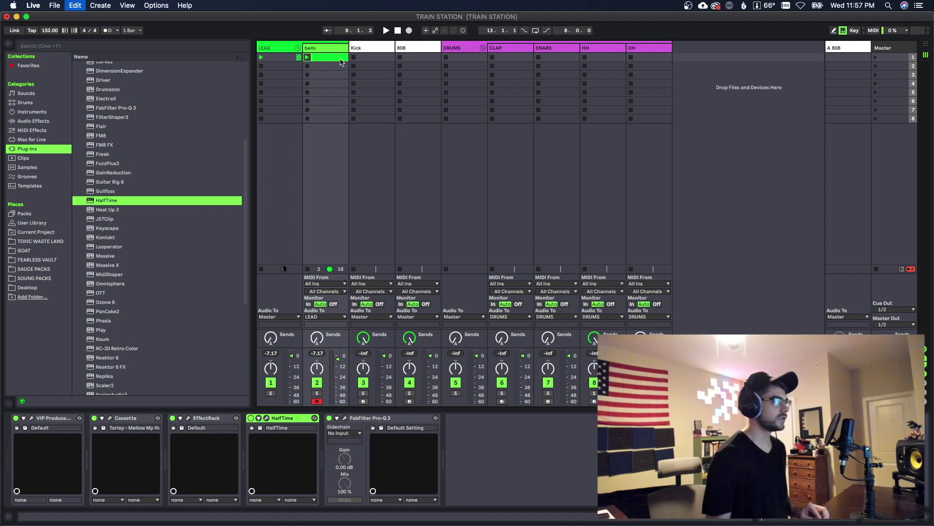
- Duplicate the bells track and delete all the high melody notes from the copy's clip
{"action": "key", "text": "super+d"}
{"action": "double_click", "coordinate": [367, 59]}
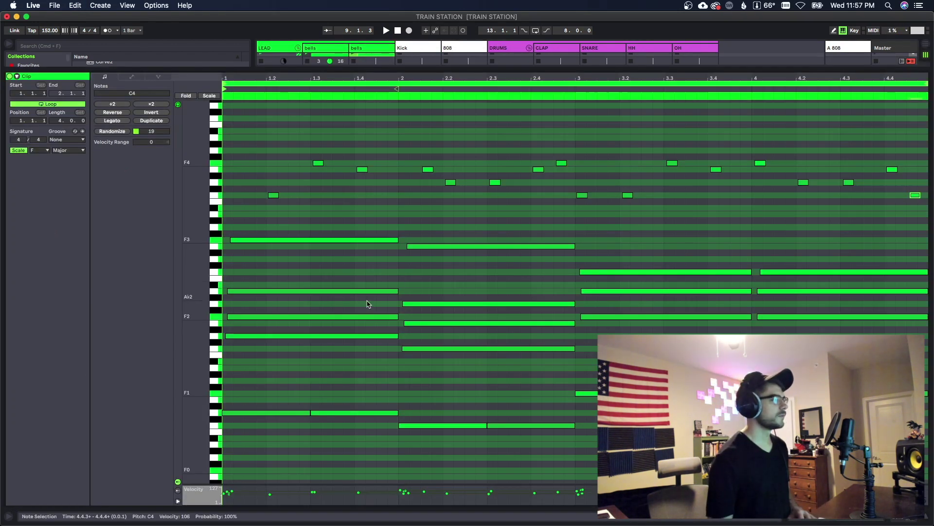
{"action": "scroll", "coordinate": [362, 297], "scroll_direction": "up", "scroll_amount": 3}
{"action": "left_click_drag", "start_coordinate": [261, 156], "coordinate": [930, 221]}
{"action": "key", "text": "Delete"}
{"action": "scroll", "coordinate": [634, 225], "scroll_direction": "down", "scroll_amount": 10}
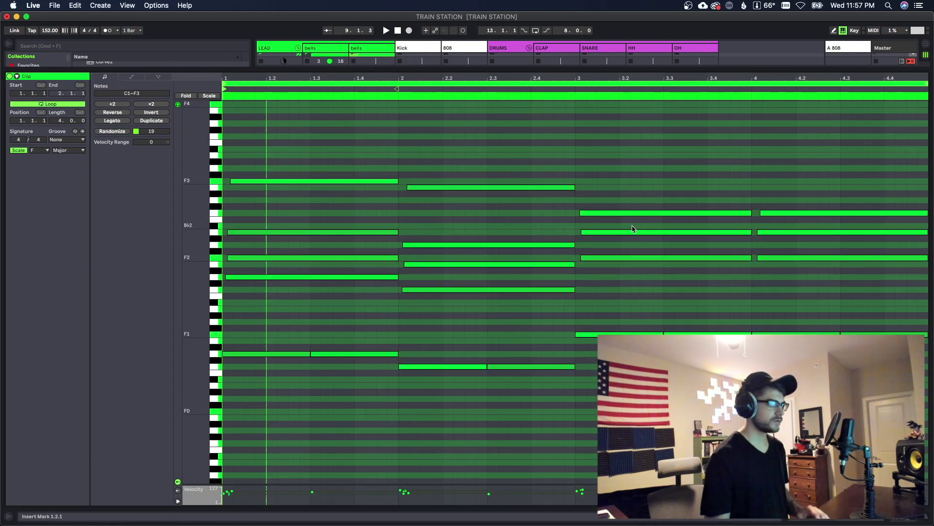
- Quantize the chord notes between C2 and F3 in the duplicated clip so they start on the grid
{"action": "scroll", "coordinate": [633, 229], "scroll_direction": "up", "scroll_amount": 6}
{"action": "left_click_drag", "start_coordinate": [274, 184], "coordinate": [899, 354]}
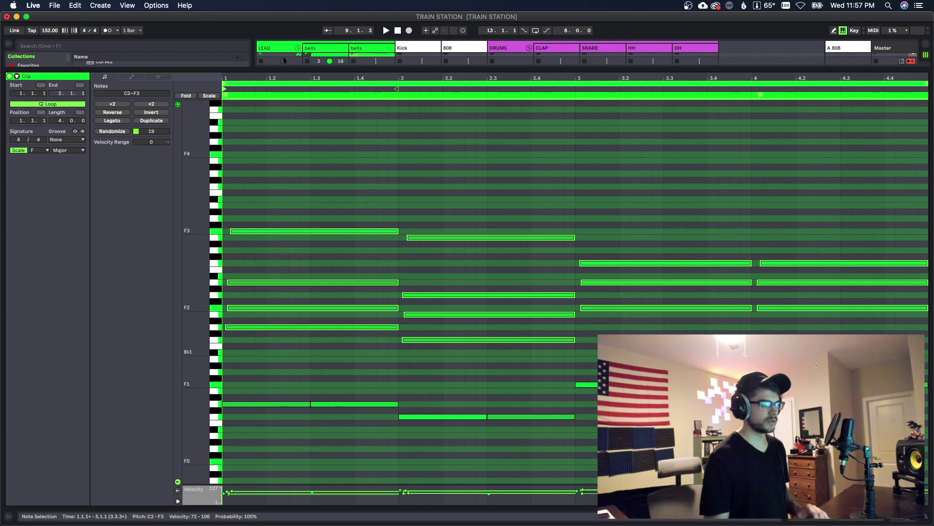
{"action": "key", "text": "super+u"}
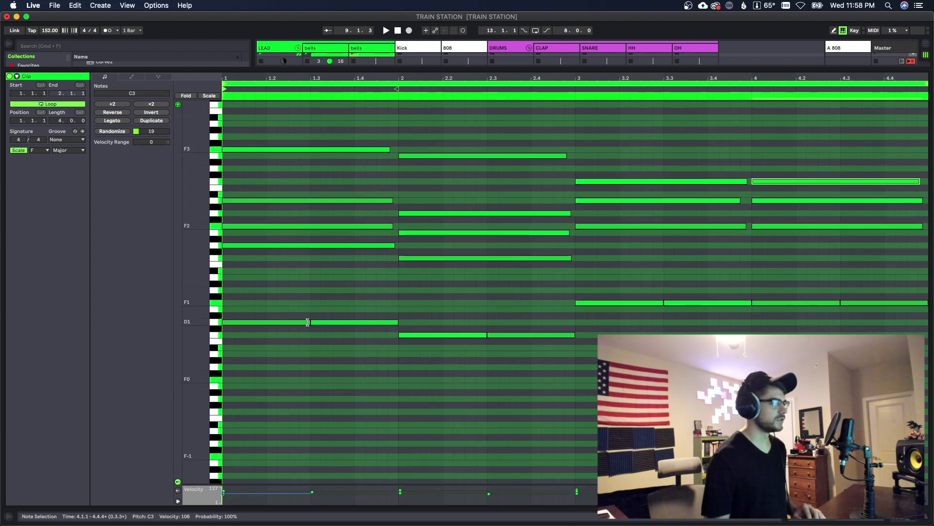
- Delete all the bass notes below the chords in the duplicated clip and select the remaining chord notes
{"action": "left_click_drag", "start_coordinate": [308, 322], "coordinate": [398, 323]}
{"action": "left_click_drag", "start_coordinate": [254, 280], "coordinate": [898, 392]}
{"action": "key", "text": "Delete"}
{"action": "scroll", "coordinate": [477, 244], "scroll_direction": "up", "scroll_amount": 4}
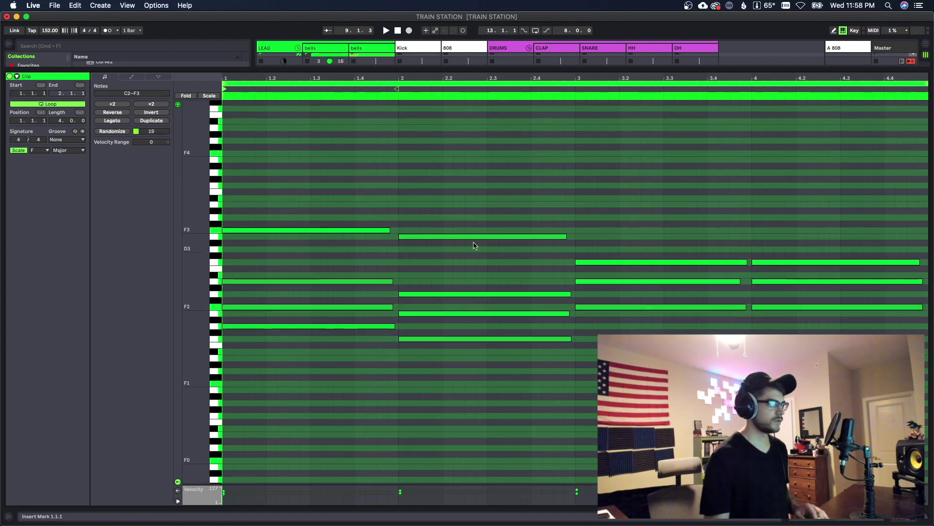
{"action": "left_click_drag", "start_coordinate": [372, 197], "coordinate": [928, 366]}
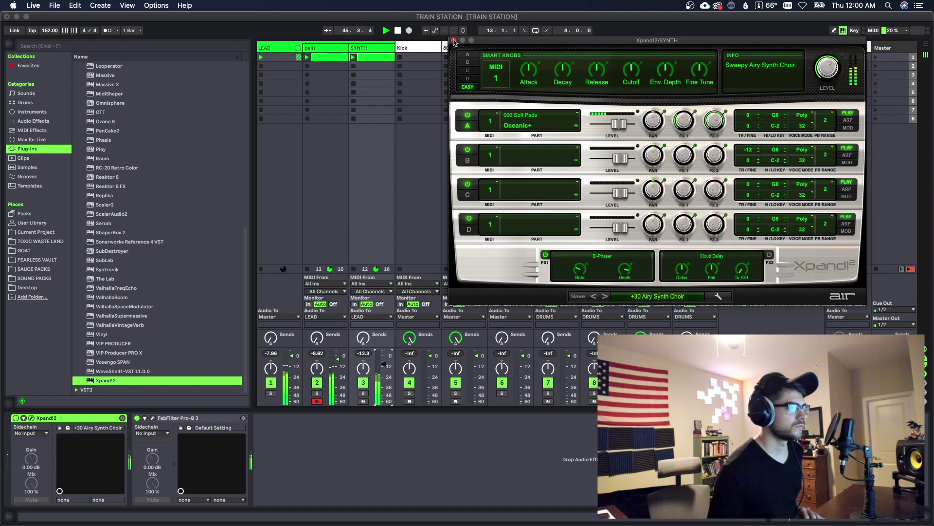
- Close the Xpand!2 window, transpose all chord notes of the SYNTH clip down one octave, and play the clip
{"action": "left_click", "coordinate": [454, 41]}
{"action": "double_click", "coordinate": [374, 61]}
{"action": "key", "text": "space"}
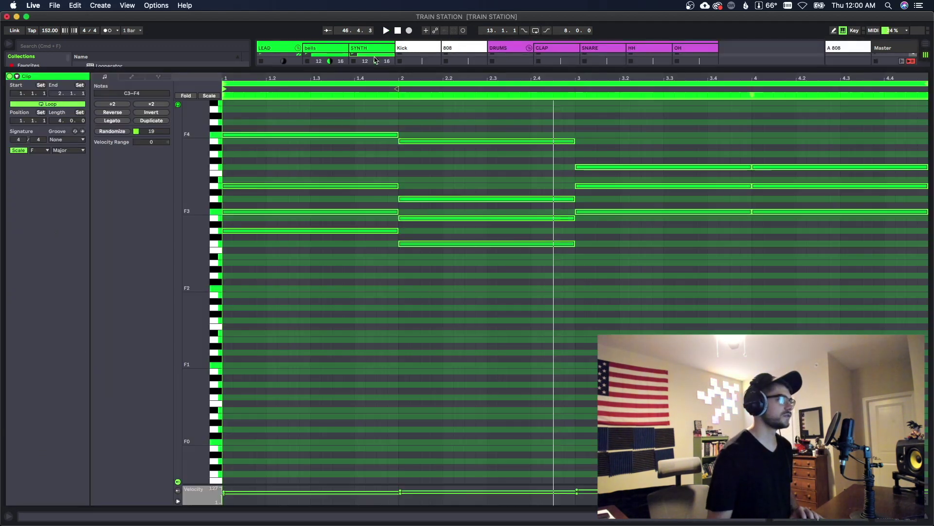
{"action": "scroll", "coordinate": [375, 195], "scroll_direction": "up", "scroll_amount": 3}
{"action": "left_click_drag", "start_coordinate": [345, 166], "coordinate": [914, 419]}
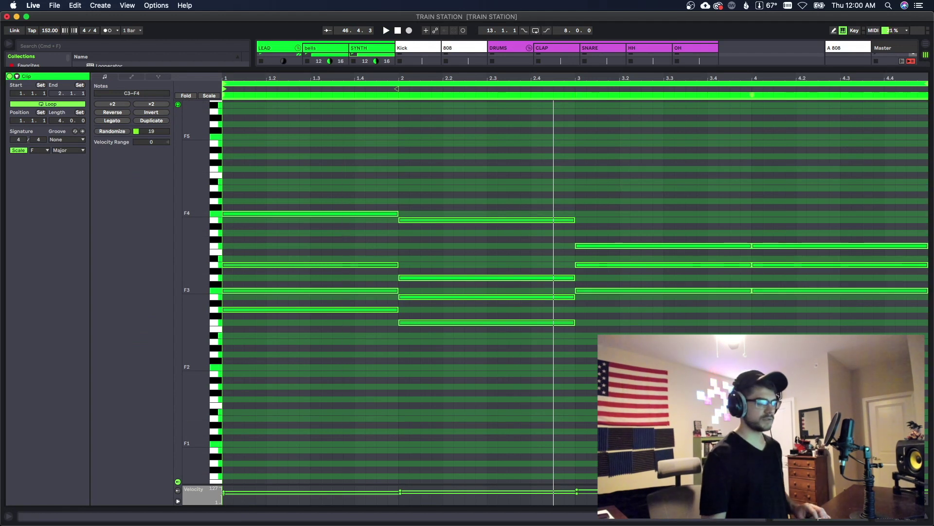
{"action": "key", "text": "shift+Down"}
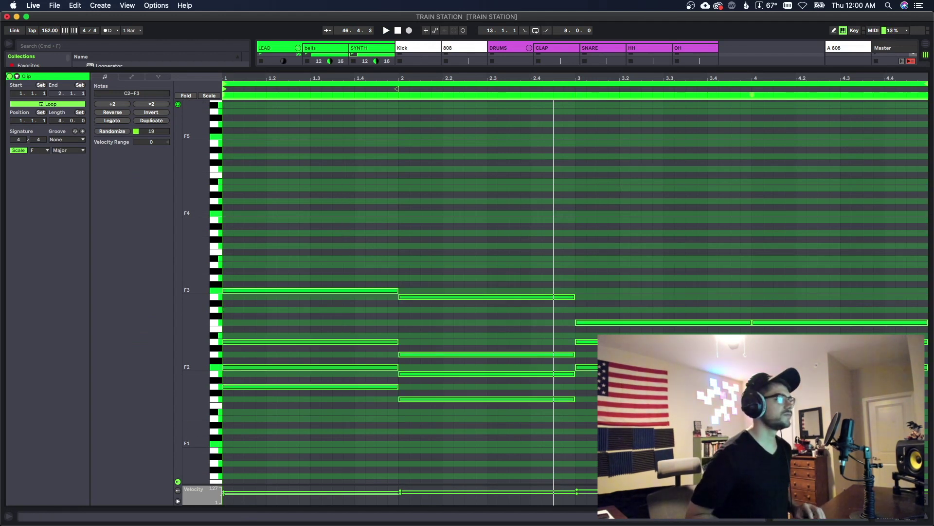
{"action": "key", "text": "space"}
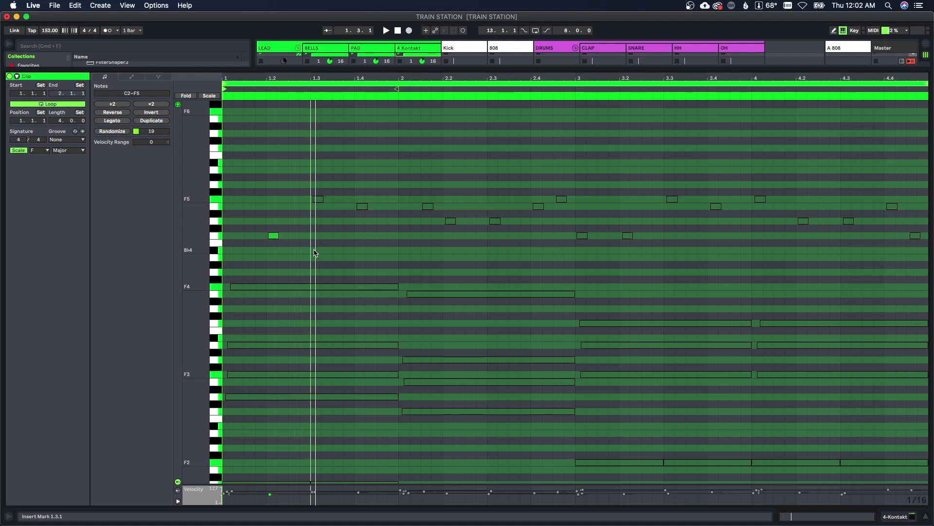
- Add short descending B♭4, A4 and G4 notes to the 4-Kontakt clip from beat 3 of bar 1, and play it
{"action": "double_click", "coordinate": [316, 250]}
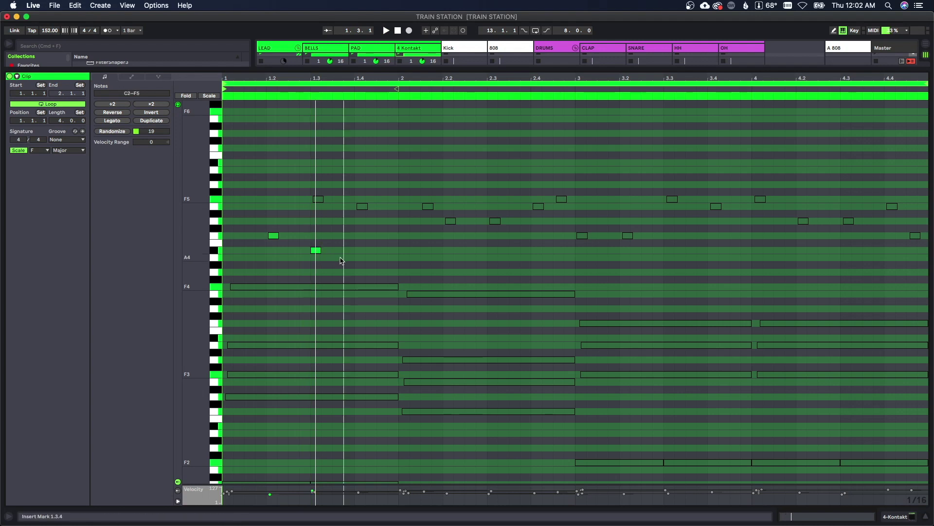
{"action": "double_click", "coordinate": [337, 258]}
{"action": "double_click", "coordinate": [354, 272]}
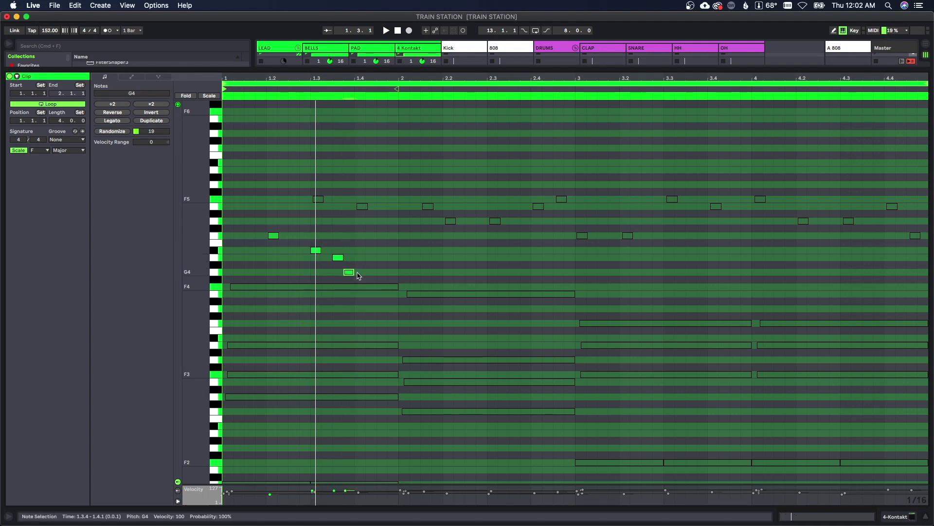
{"action": "left_click_drag", "start_coordinate": [357, 275], "coordinate": [362, 273]}
{"action": "key", "text": "space"}
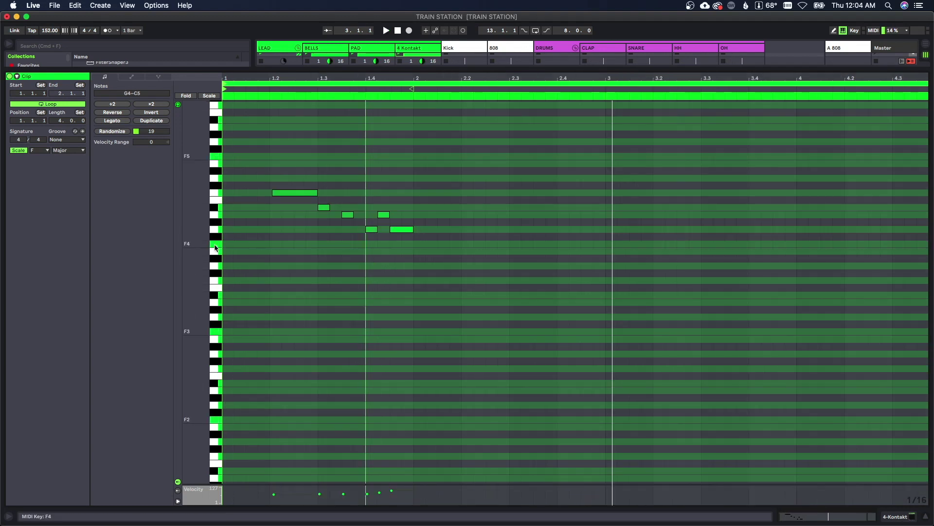
- Add descending F4, E4, D4 and C4 notes to bar 2, with D4 on beat 3 and C4 on beat 4
{"action": "double_click", "coordinate": [467, 244]}
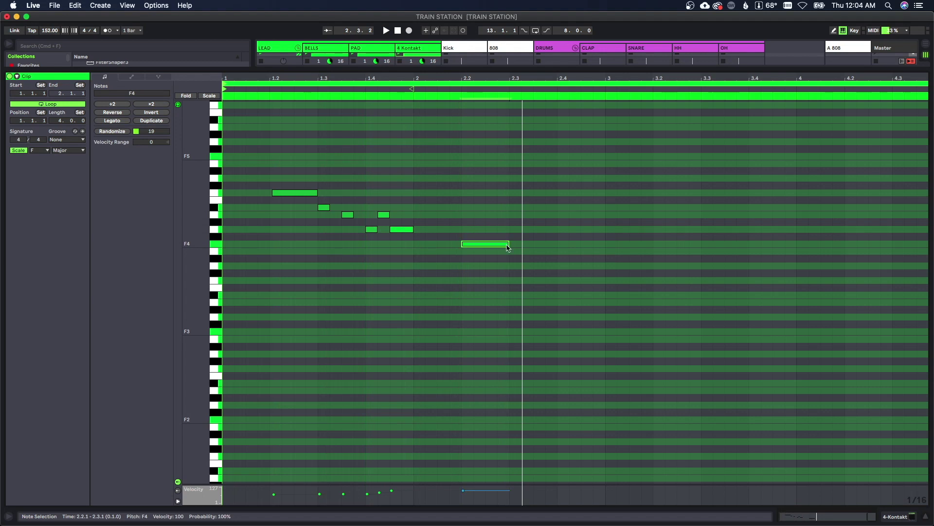
{"action": "mouse_move", "coordinate": [507, 244]}
{"action": "left_mouse_down"}
{"action": "mouse_move", "coordinate": [485, 244]}
{"action": "mouse_move", "coordinate": [507, 250]}
{"action": "left_mouse_up"}
{"action": "double_click", "coordinate": [492, 251]}
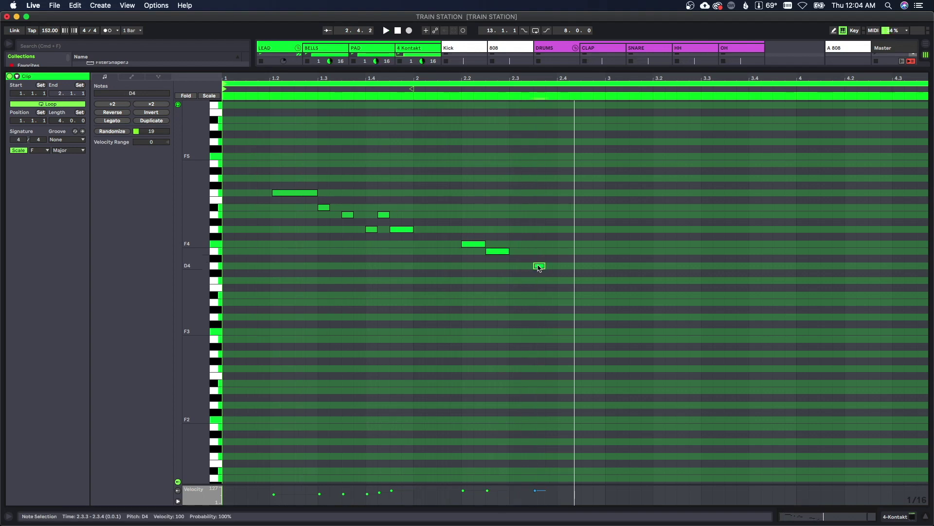
{"action": "double_click", "coordinate": [586, 296]}
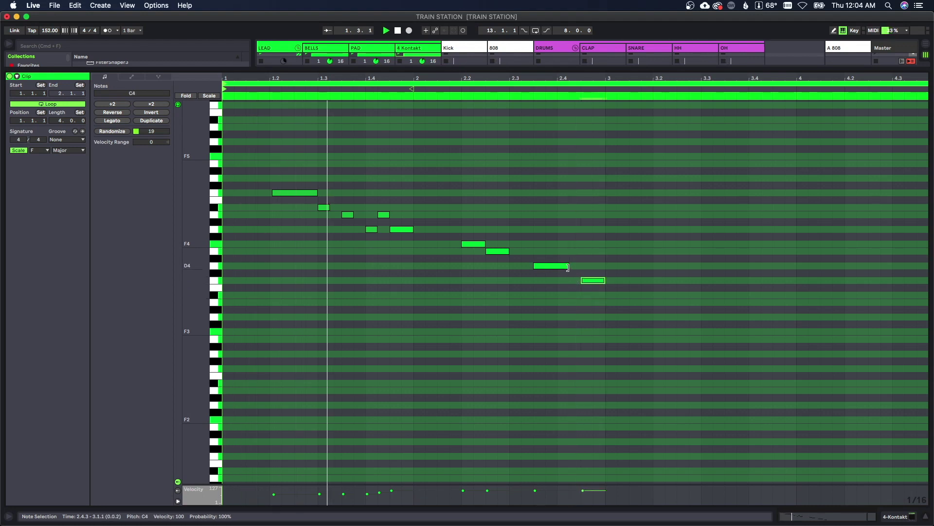
{"action": "left_click_drag", "start_coordinate": [568, 265], "coordinate": [581, 266]}
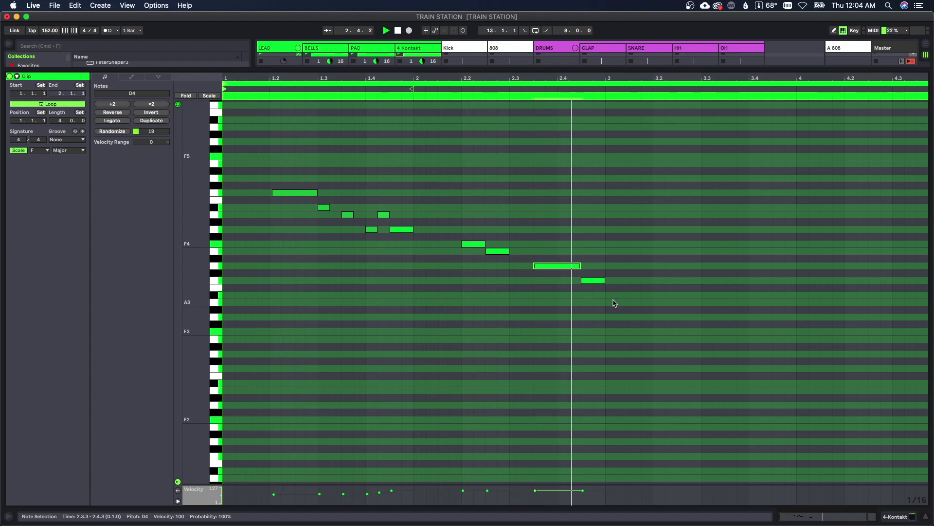
{"action": "left_click_drag", "start_coordinate": [558, 267], "coordinate": [604, 280]}
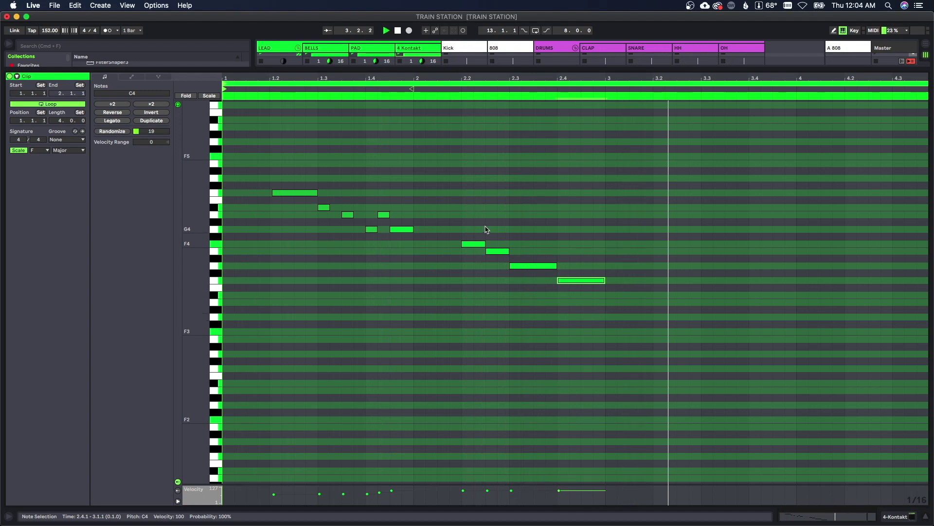
- Duplicate the whole two-bar melody into bars 3 and 4
{"action": "key", "text": "super+a"}
{"action": "key", "text": "super+d"}
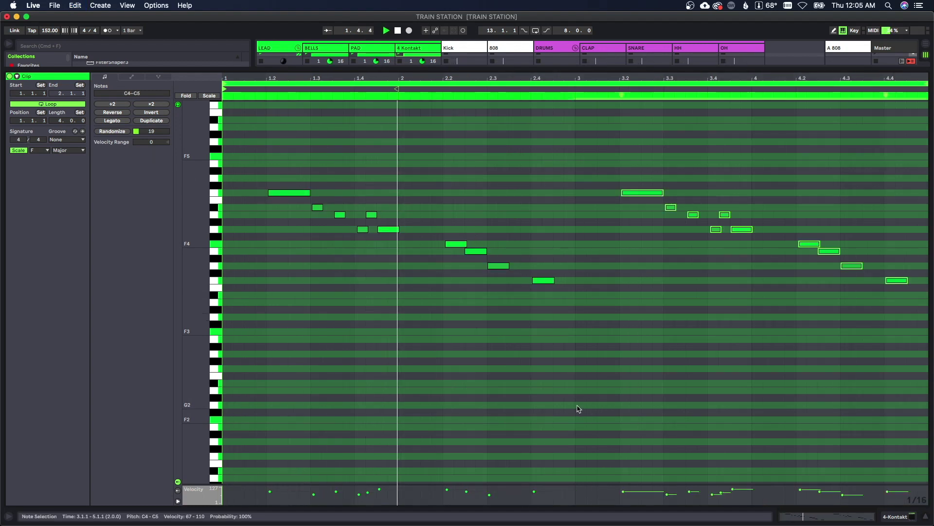
- Lower the velocities of both C5 notes and the first B♭4 note to the 58–78 range, and play the clip
{"action": "left_click_drag", "start_coordinate": [269, 170], "coordinate": [638, 207]}
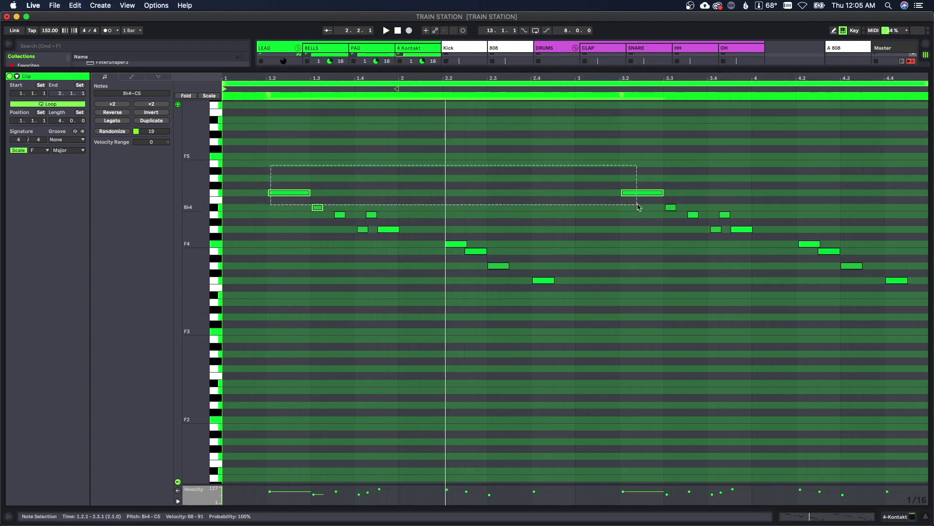
{"action": "left_click_drag", "start_coordinate": [626, 492], "coordinate": [626, 496]}
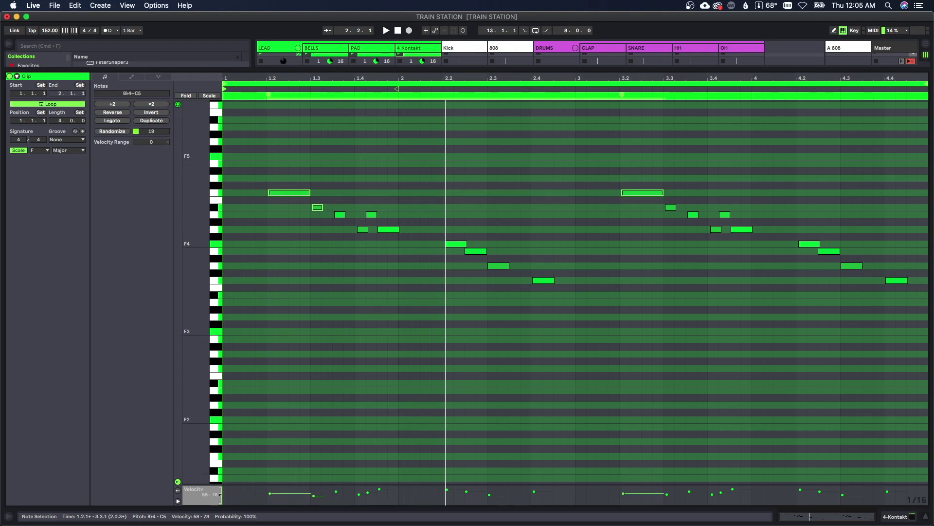
{"action": "key", "text": "space"}
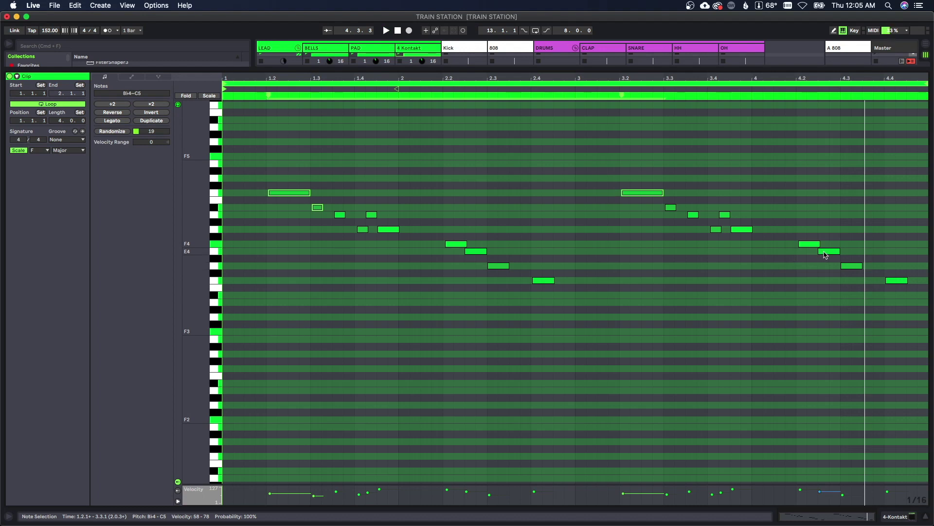
- In bar 4, move E4 to beat 3 and D4 to beat 4, delete the final C4, and play the clip
{"action": "left_click_drag", "start_coordinate": [826, 255], "coordinate": [898, 267]}
{"action": "double_click", "coordinate": [899, 282]}
{"action": "key", "text": "space"}
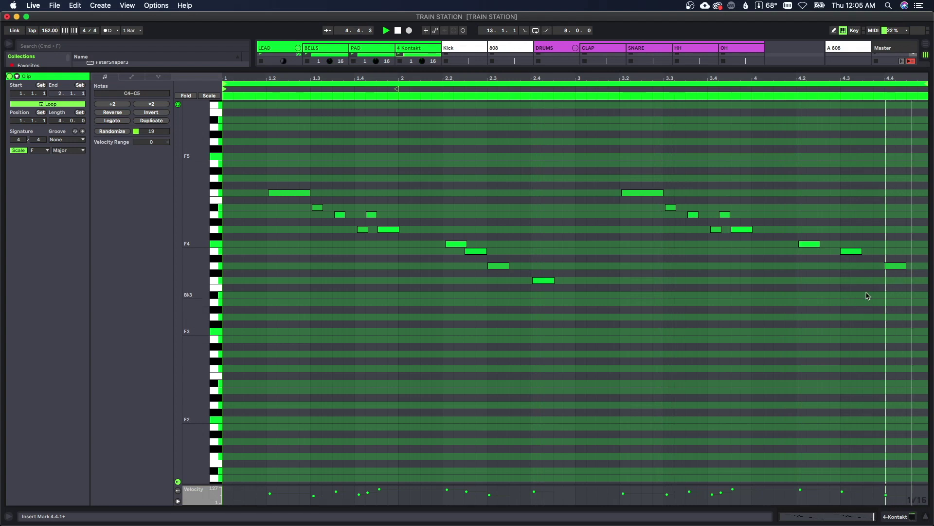
{"action": "left_click", "coordinate": [851, 252]}
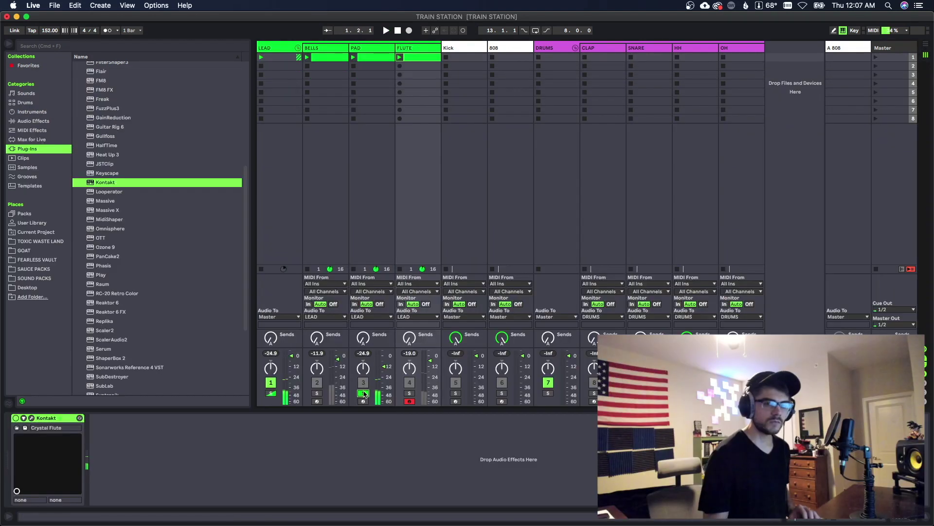
- Open the PAD track's Pro-Q 3 equalizer and raise its low cut to about 279 Hz
{"action": "left_click", "coordinate": [368, 49]}
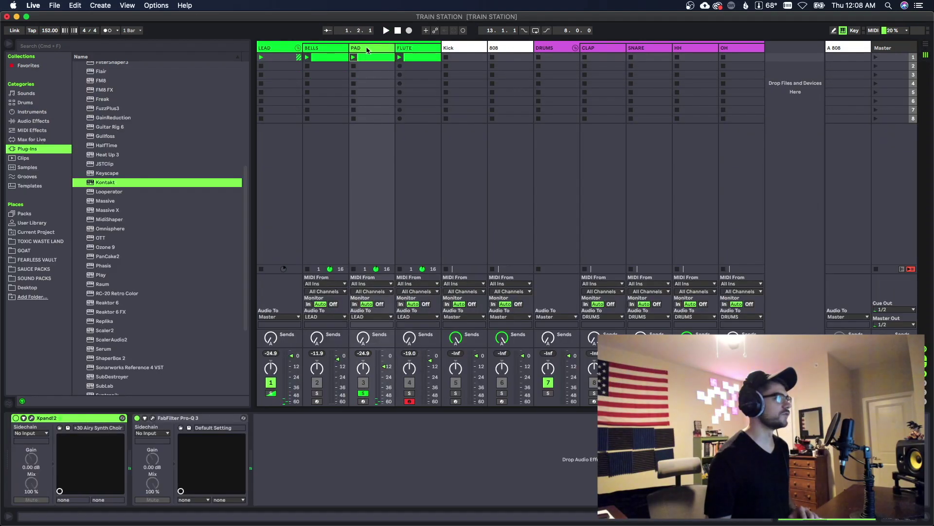
{"action": "left_click", "coordinate": [152, 417]}
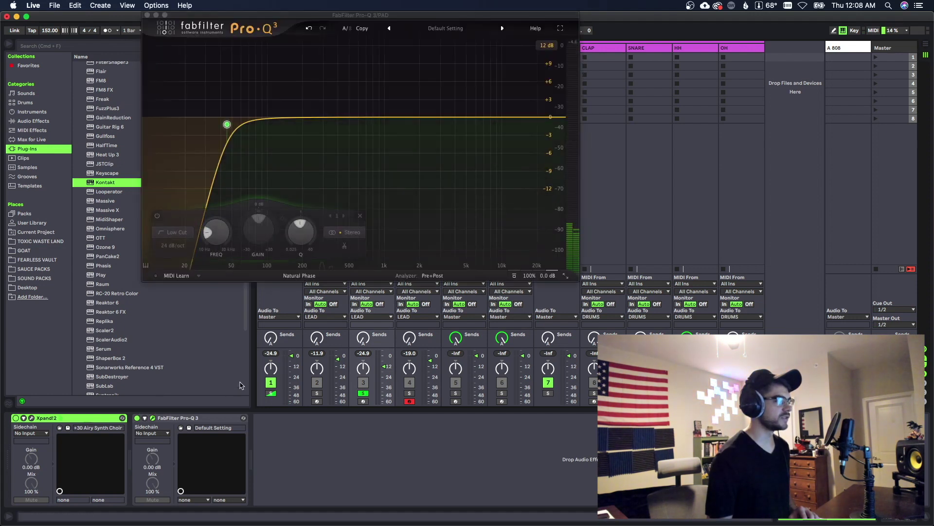
{"action": "left_click_drag", "start_coordinate": [248, 125], "coordinate": [321, 116]}
- Add an 18 dB/oct high cut just below 2 kHz to the PAD equalizer and raise its low cut to about 334 Hz
{"action": "left_click", "coordinate": [527, 118]}
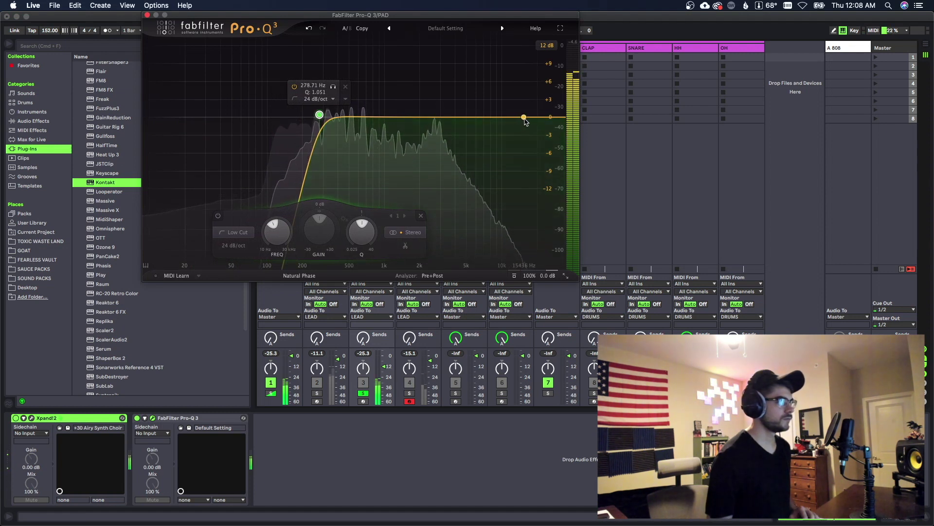
{"action": "left_click_drag", "start_coordinate": [528, 117], "coordinate": [405, 114]}
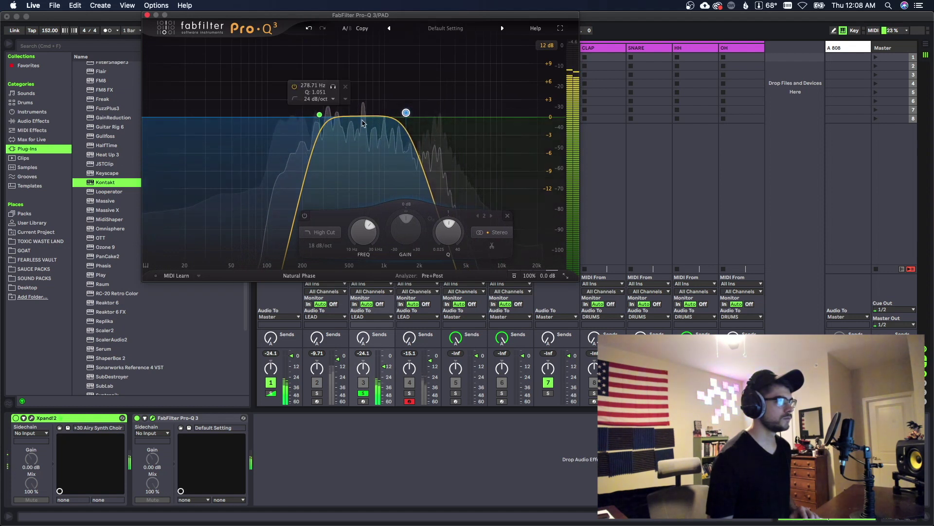
{"action": "left_click_drag", "start_coordinate": [320, 114], "coordinate": [328, 114]}
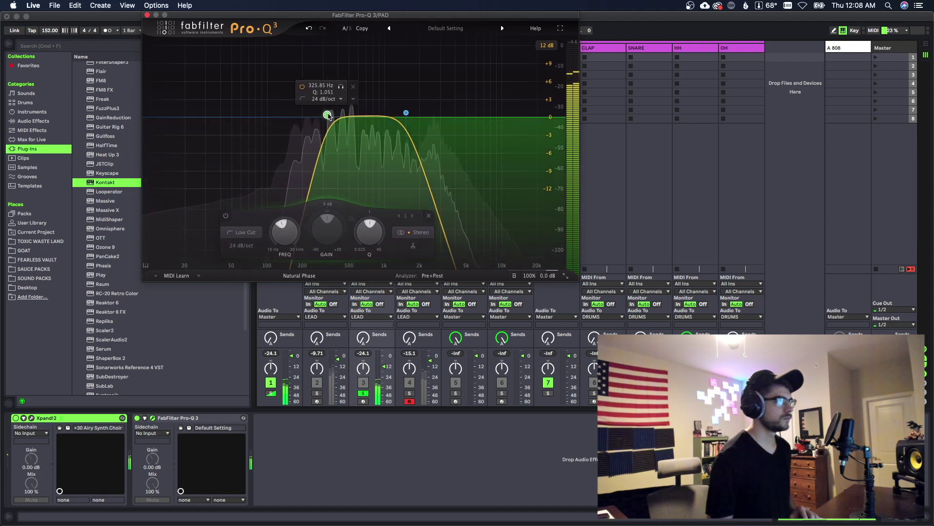
{"action": "left_click_drag", "start_coordinate": [406, 113], "coordinate": [416, 112]}
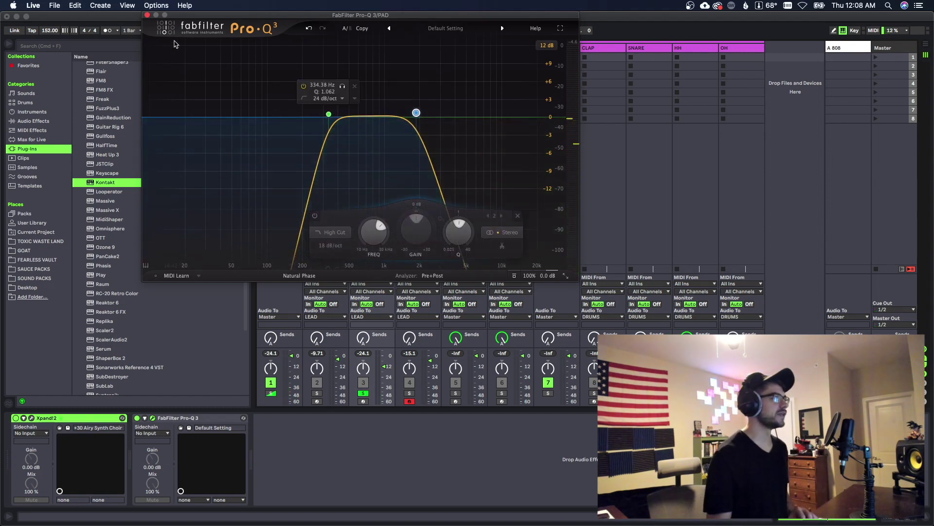
- Close the PAD equalizer and insert Cassette ahead of it on the PAD track with the Insight - Warm Keys preset
{"action": "left_click", "coordinate": [148, 15]}
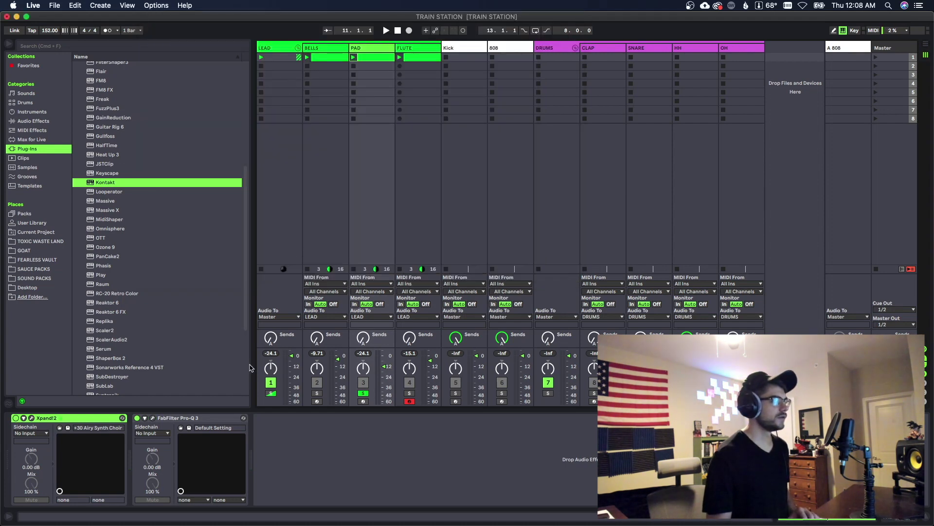
{"action": "scroll", "coordinate": [167, 209], "scroll_direction": "up", "scroll_amount": 10}
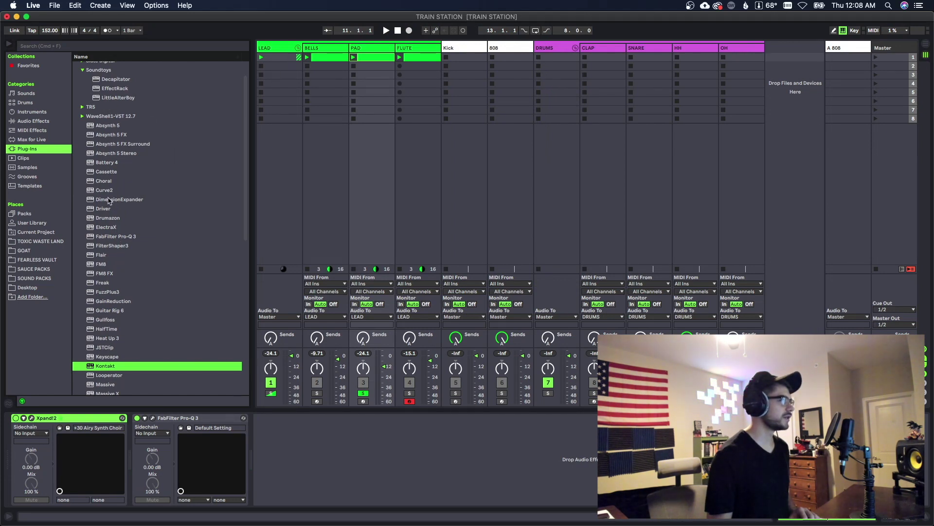
{"action": "double_click", "coordinate": [106, 171]}
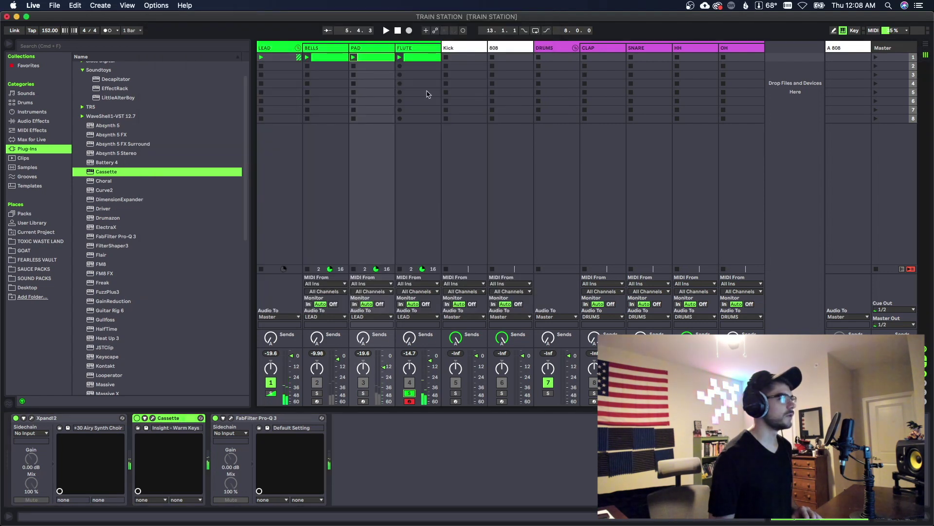
- In the FLUTE track's Pro-Q 3, lower the high cut to about 7330 Hz and raise the low cut to about 266 Hz
{"action": "left_click", "coordinate": [414, 49]}
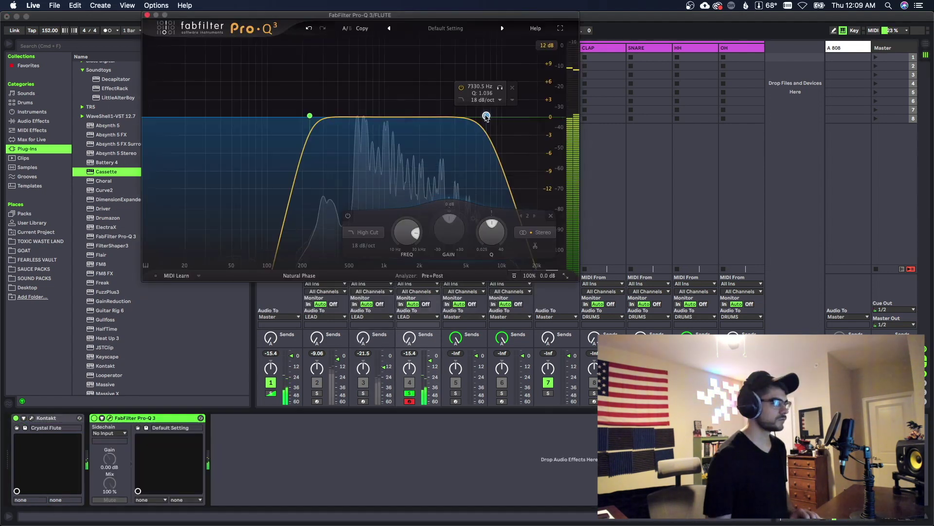
{"action": "left_click_drag", "start_coordinate": [521, 117], "coordinate": [486, 116]}
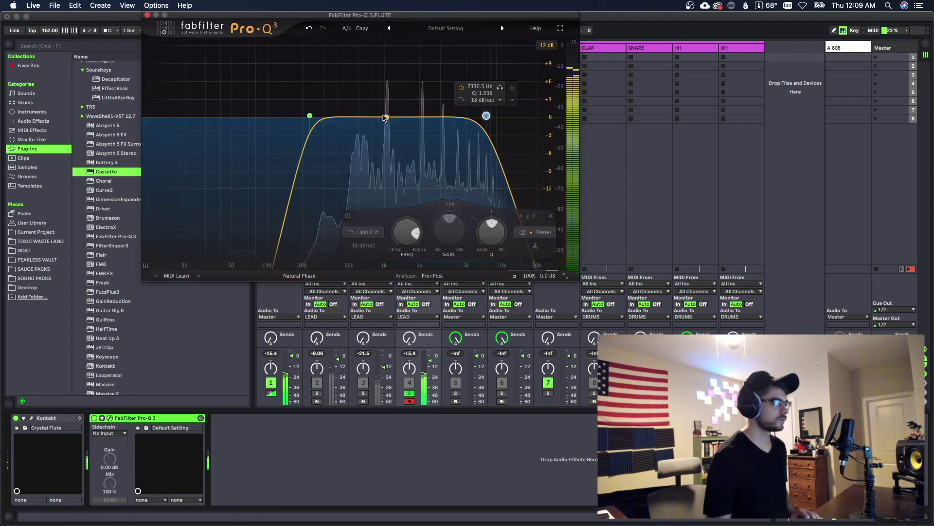
{"action": "left_click_drag", "start_coordinate": [309, 117], "coordinate": [317, 115]}
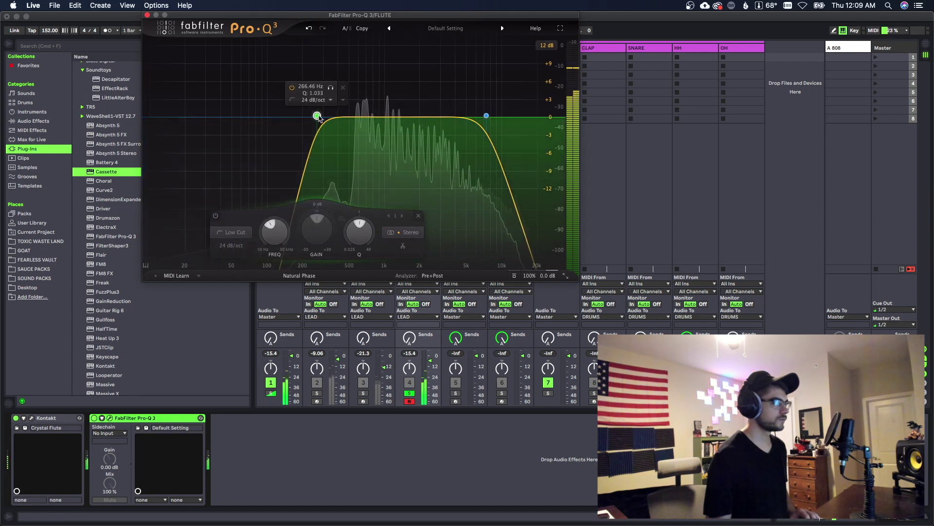
{"action": "left_click", "coordinate": [147, 15]}
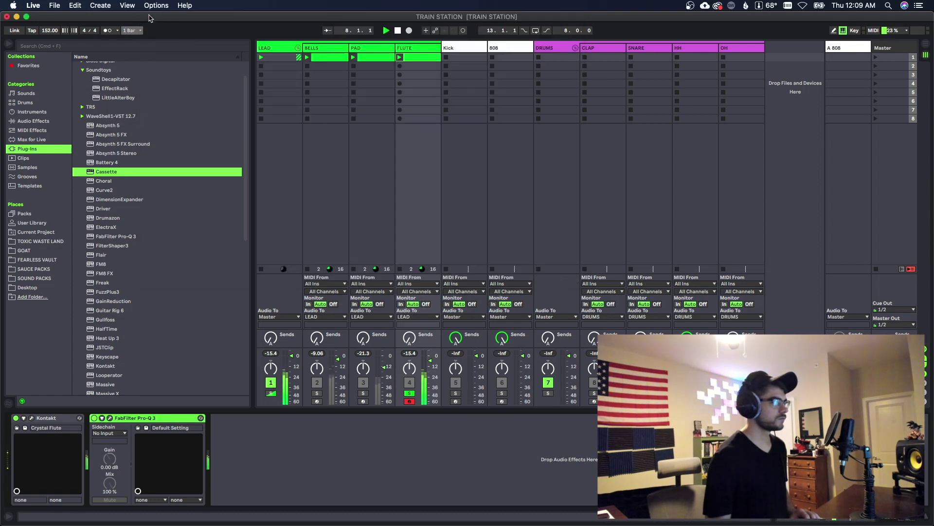
- Add Soundtoys EffectRack to the FLUTE track, load PanMan into the rack, and raise its panning rate
{"action": "left_click_drag", "start_coordinate": [114, 111], "coordinate": [236, 435]}
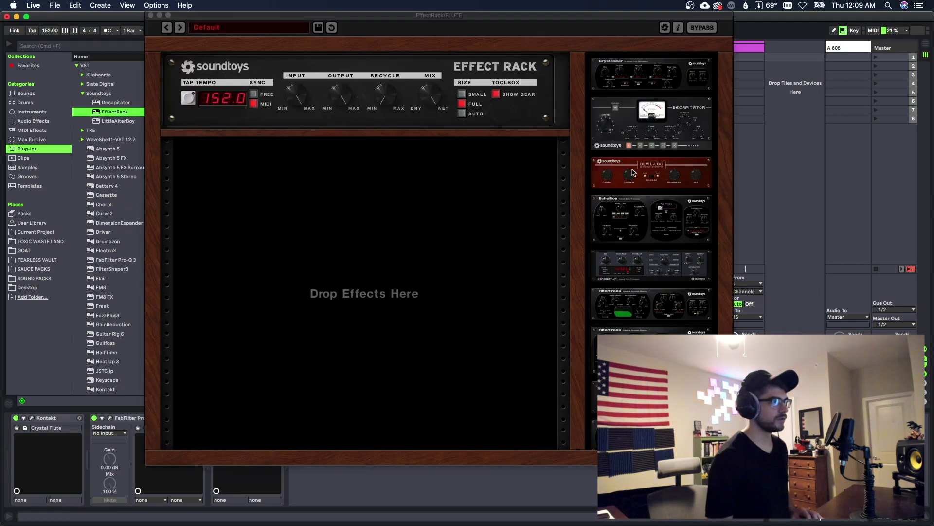
{"action": "scroll", "coordinate": [632, 172], "scroll_direction": "down", "scroll_amount": 5}
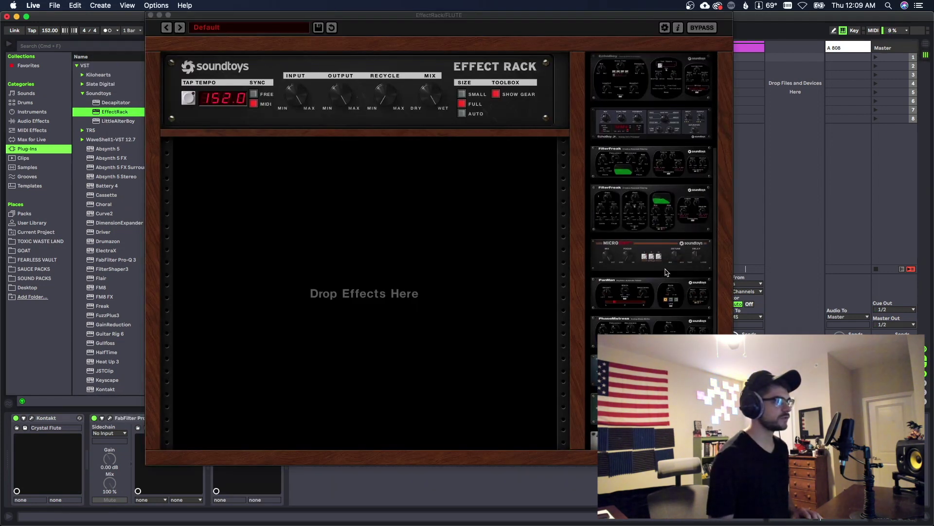
{"action": "left_click_drag", "start_coordinate": [652, 292], "coordinate": [438, 254]}
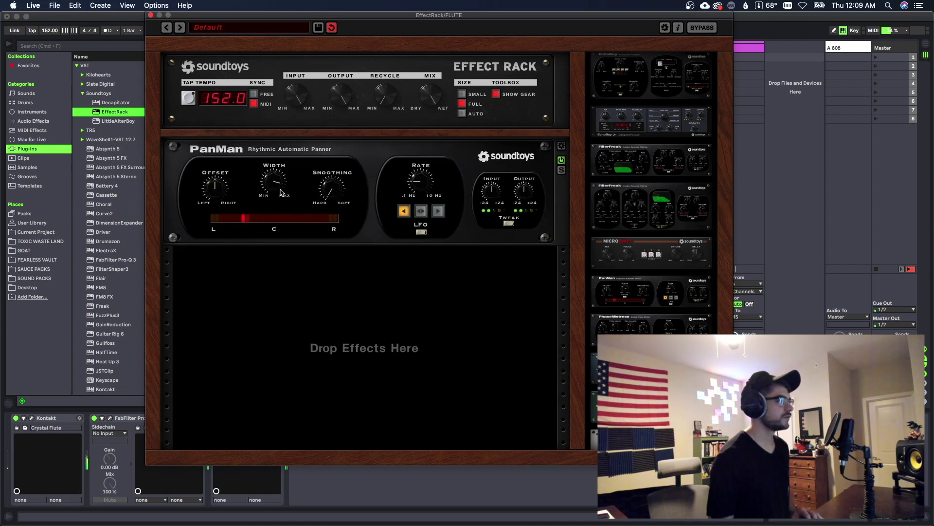
{"action": "left_click_drag", "start_coordinate": [419, 186], "coordinate": [417, 160]}
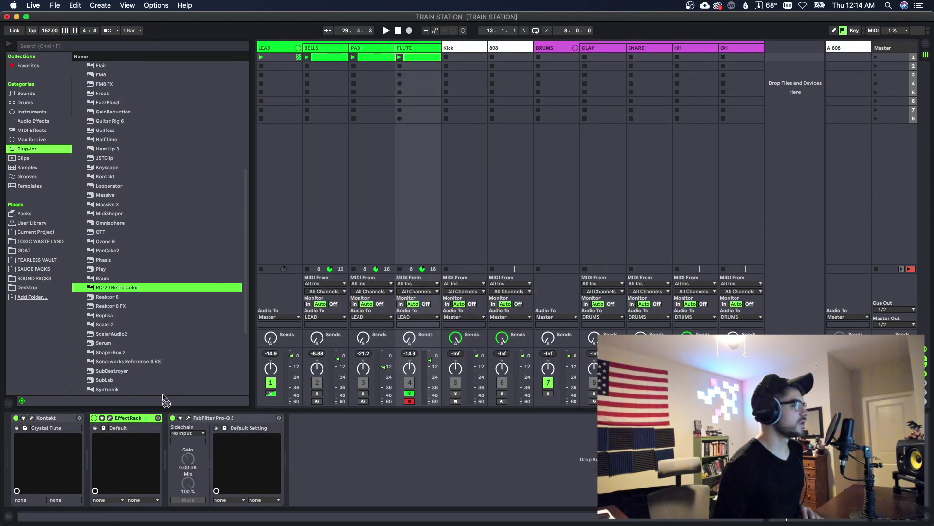
- Insert RC-20 Retro Color before the FLUTE equalizer with the Vinyl 1 preset, disable Distort, Magnetic and Noise, and set Wobble to 15%
{"action": "left_click_drag", "start_coordinate": [167, 399], "coordinate": [169, 431]}
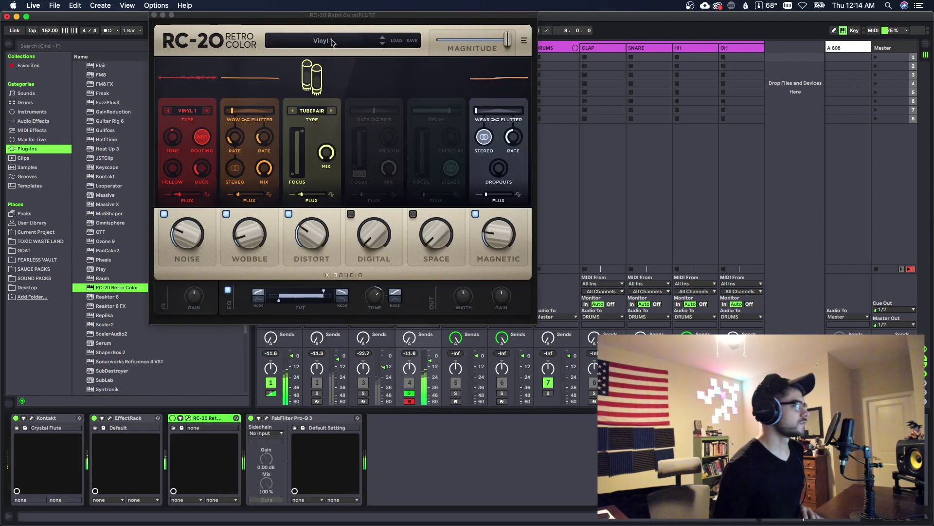
{"action": "left_click", "coordinate": [289, 213]}
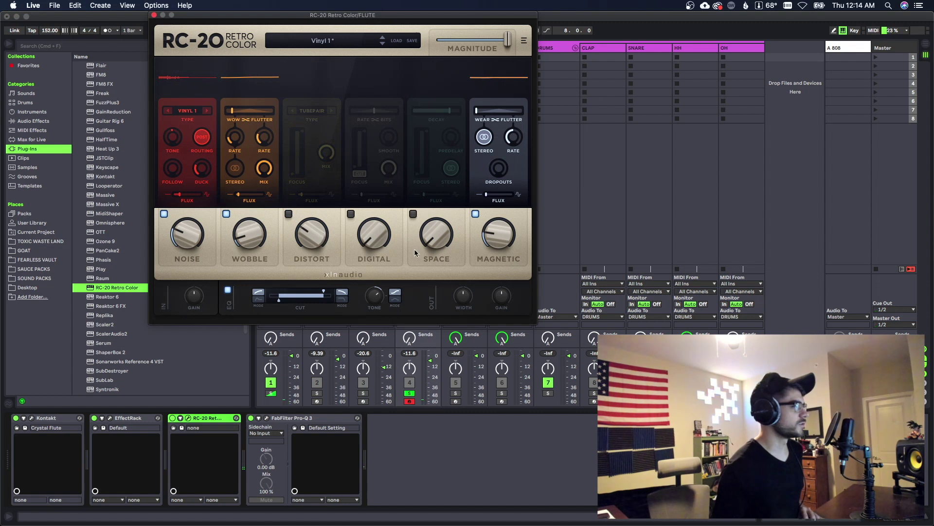
{"action": "left_click", "coordinate": [475, 213]}
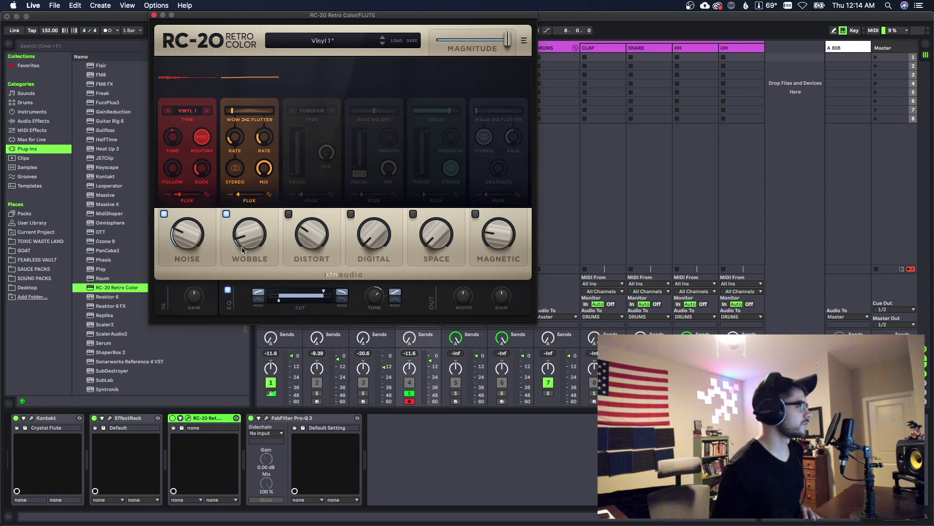
{"action": "left_click", "coordinate": [164, 214]}
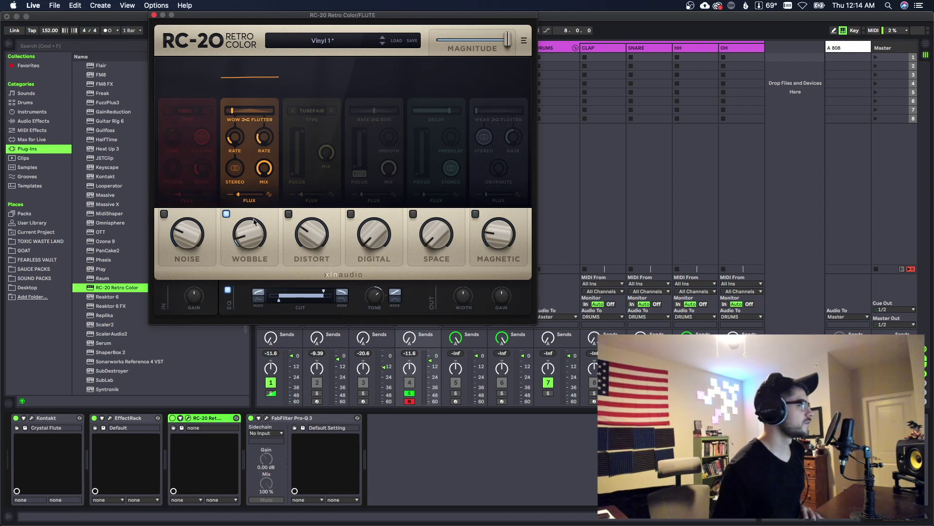
{"action": "mouse_move", "coordinate": [254, 222]}
{"action": "left_mouse_down"}
{"action": "mouse_move", "coordinate": [249, 178]}
{"action": "mouse_move", "coordinate": [240, 220]}
{"action": "left_mouse_up"}
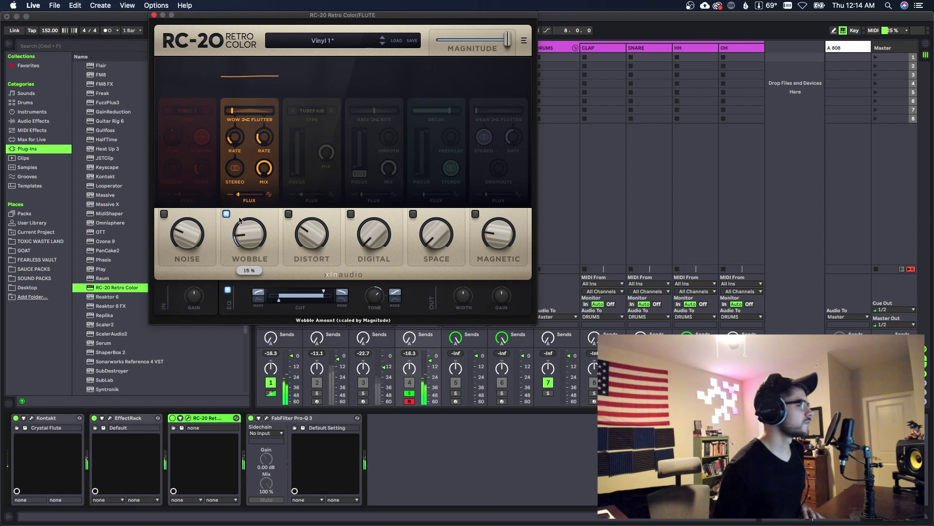